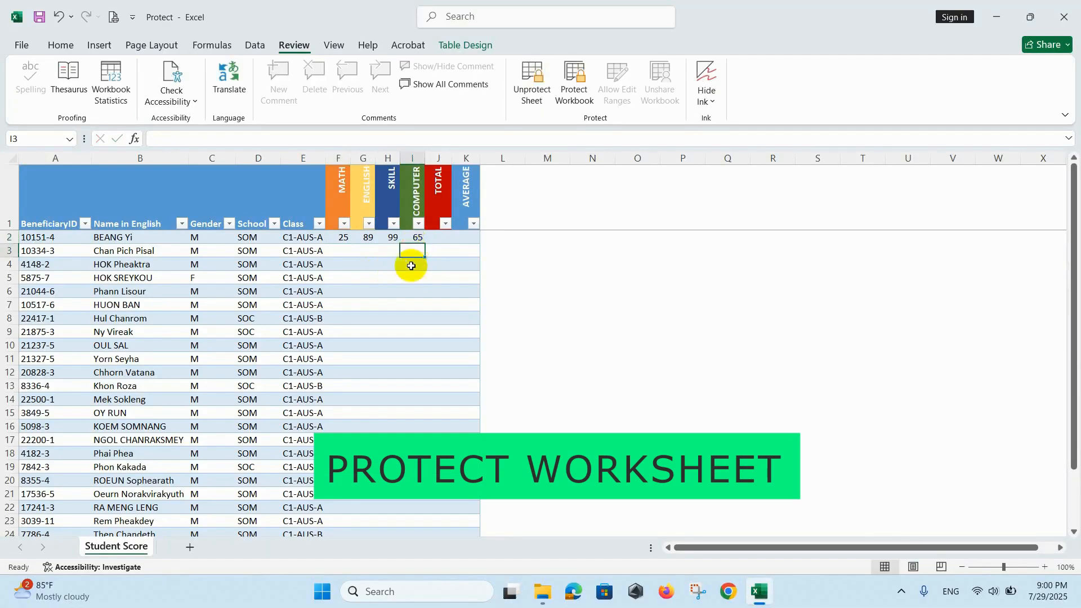
click(437, 237)
double_click(469, 332)
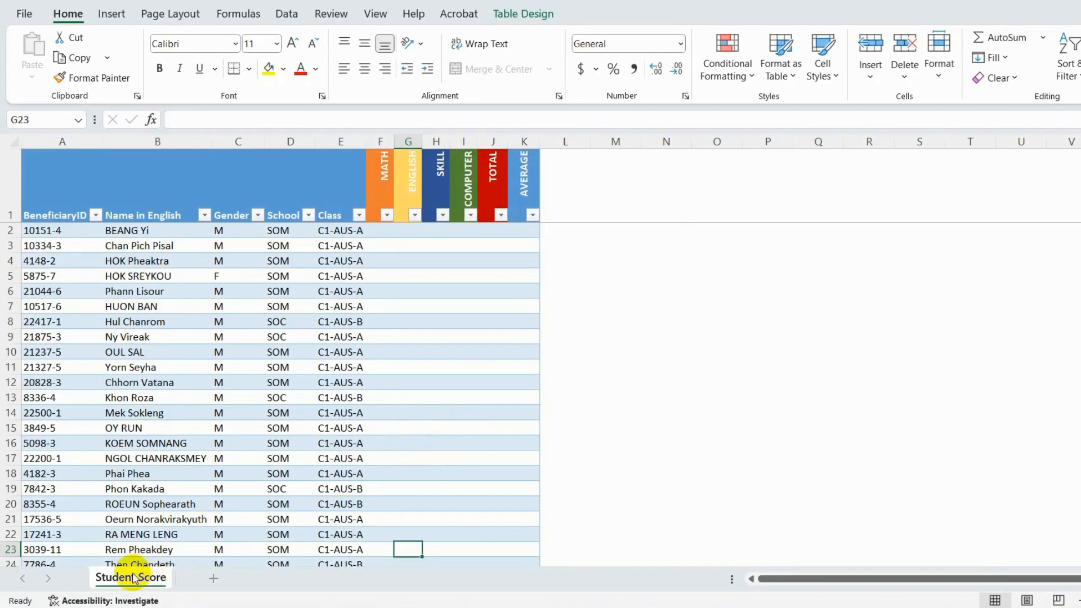
- Check which sheet management commands are available for the Student Score sheet
right_click(133, 578)
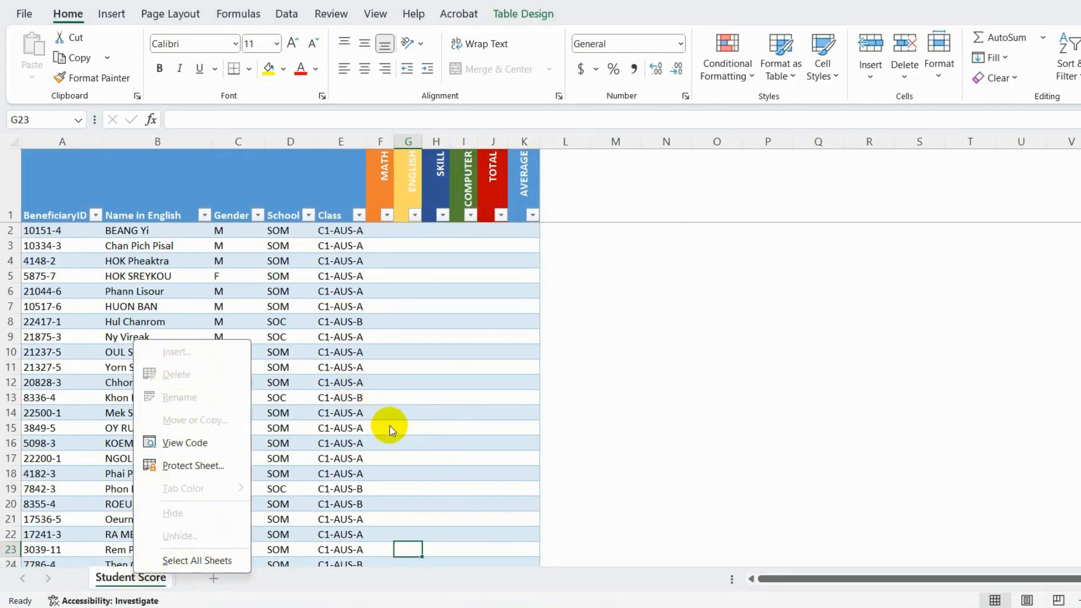
click(476, 457)
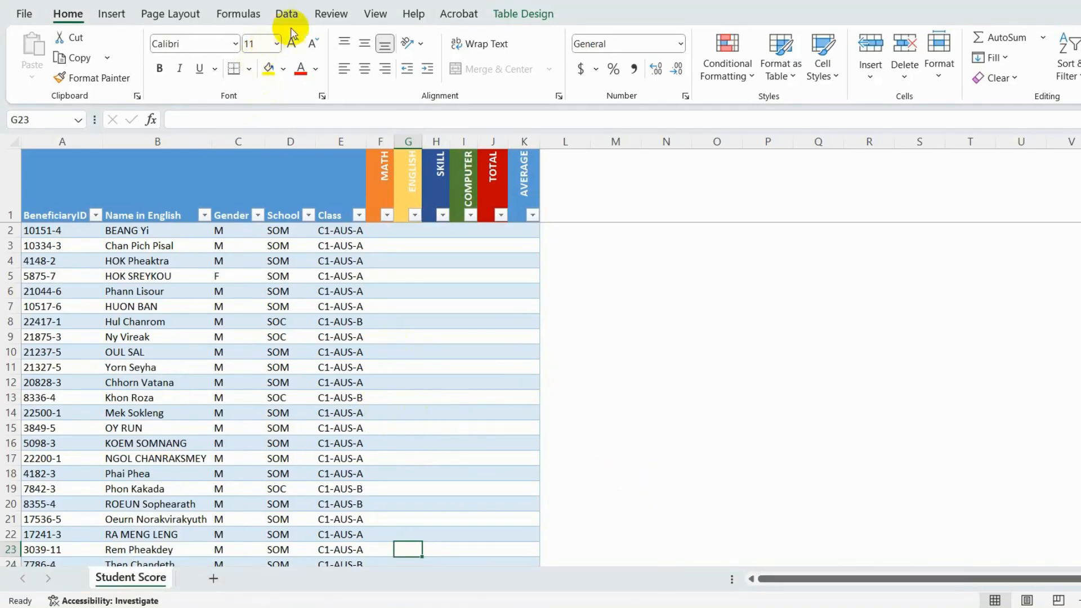
- Protect the workbook's structure with a password, re-enter it to confirm, and check the Student Score sheet's available commands
click(331, 15)
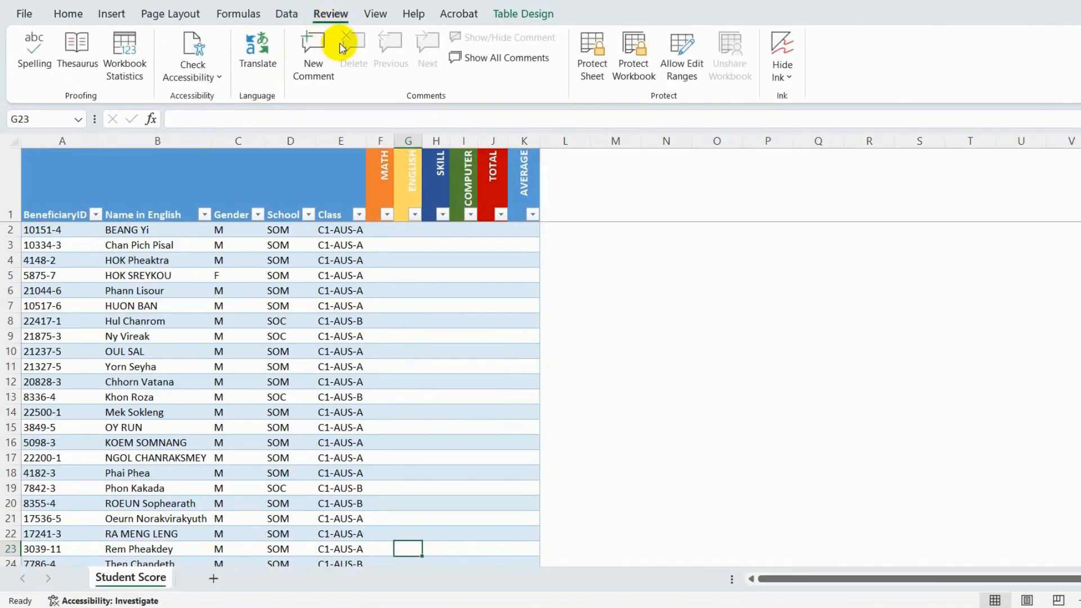
click(635, 71)
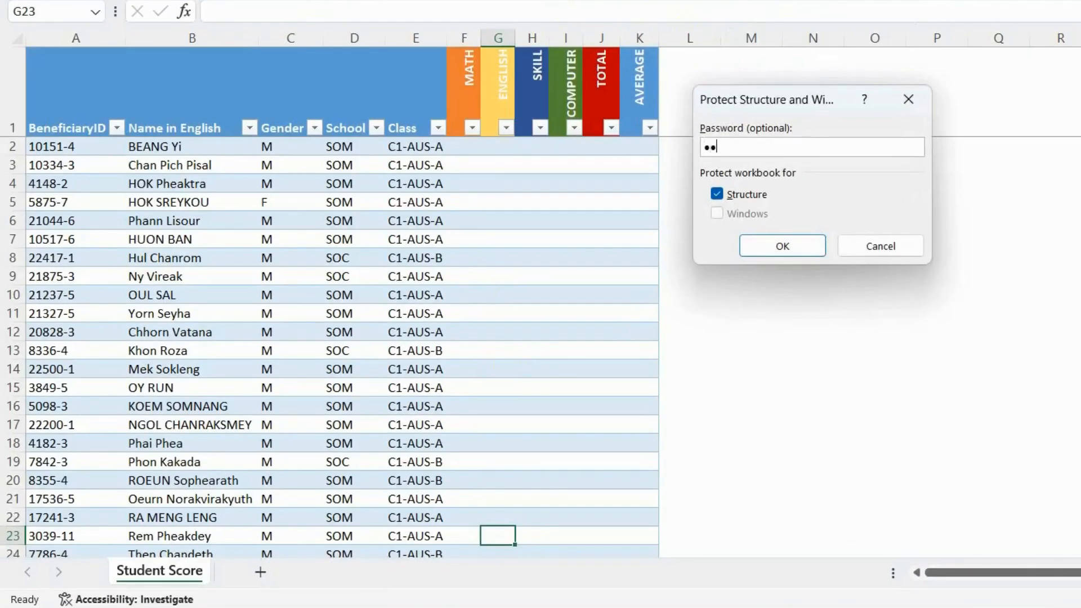
click(773, 246)
text(123)
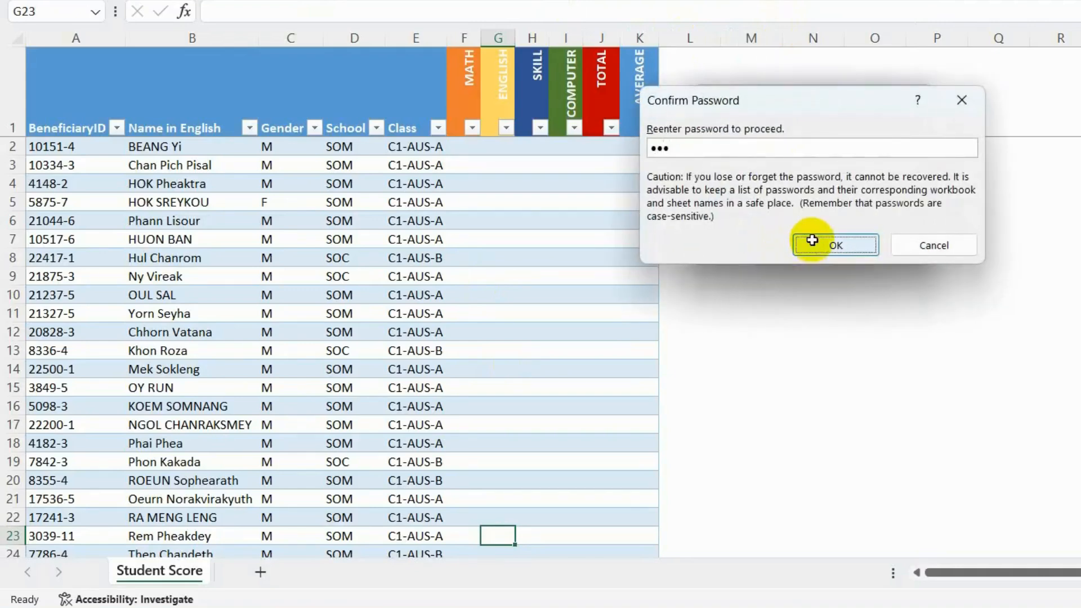
click(812, 242)
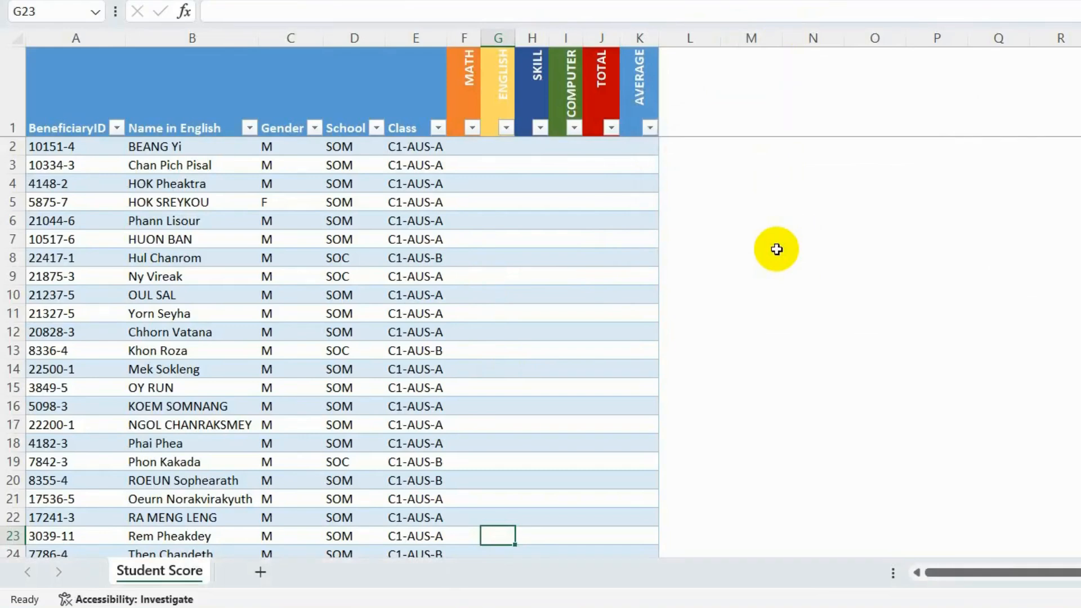
right_click(170, 571)
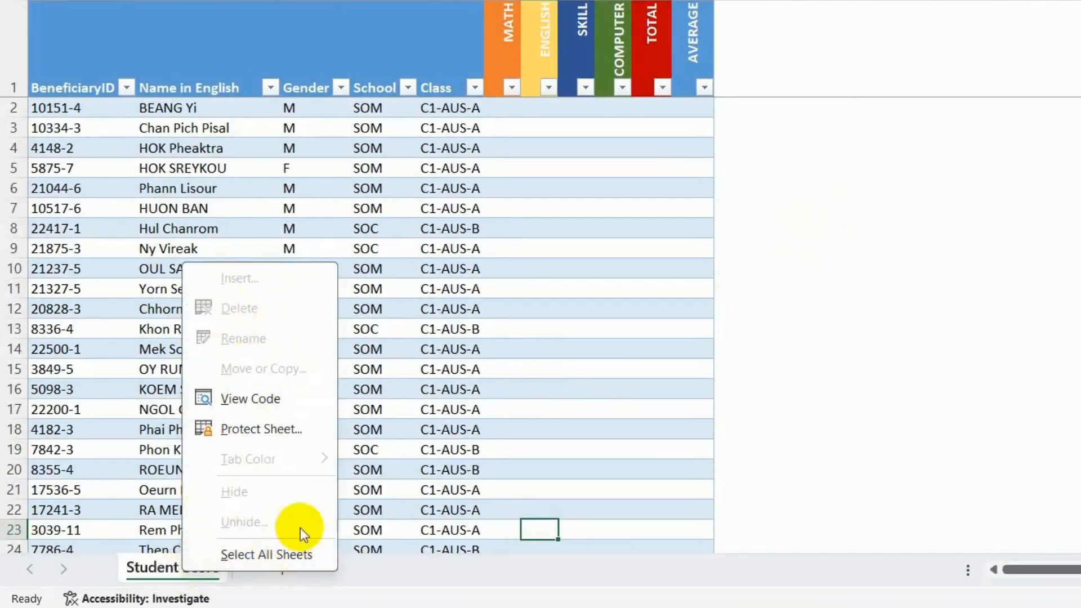
click(553, 525)
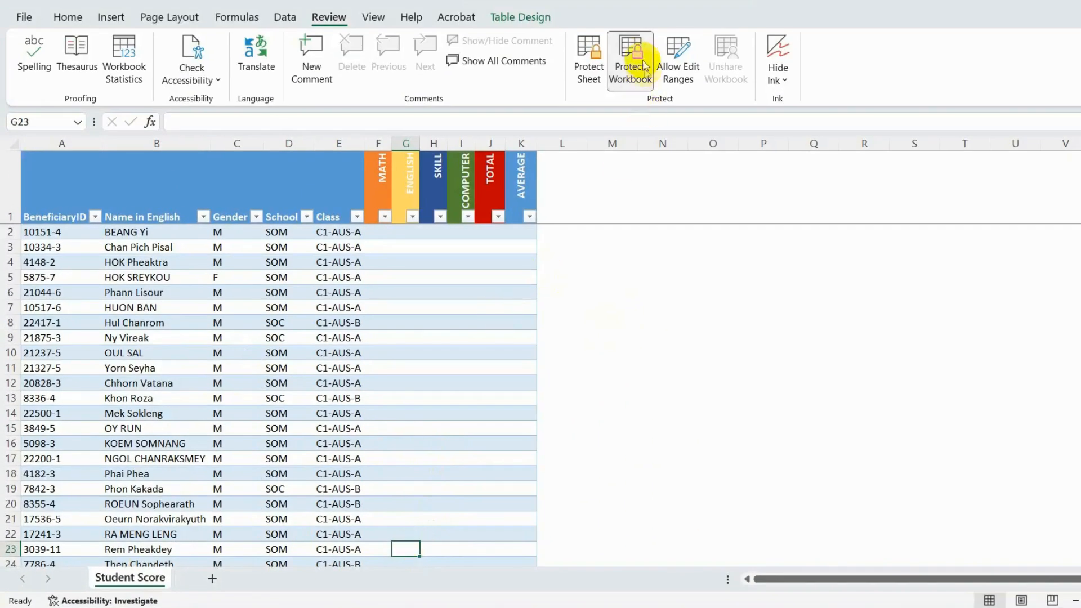
- Remove the workbook protection by entering its password and recheck the commands offered for the Student Score sheet
click(639, 58)
text(123)
click(671, 304)
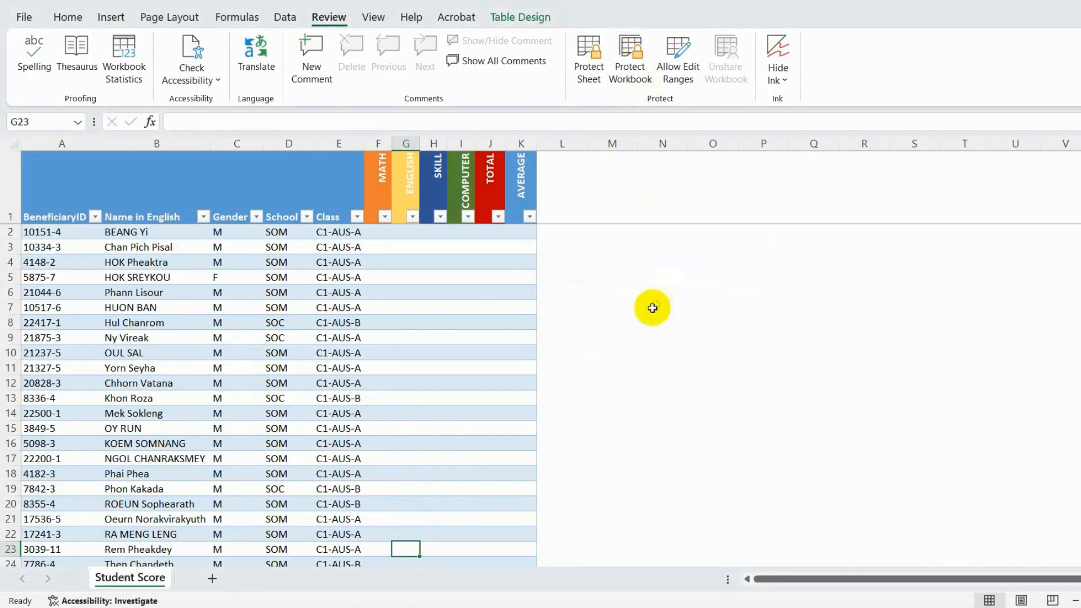
click(643, 307)
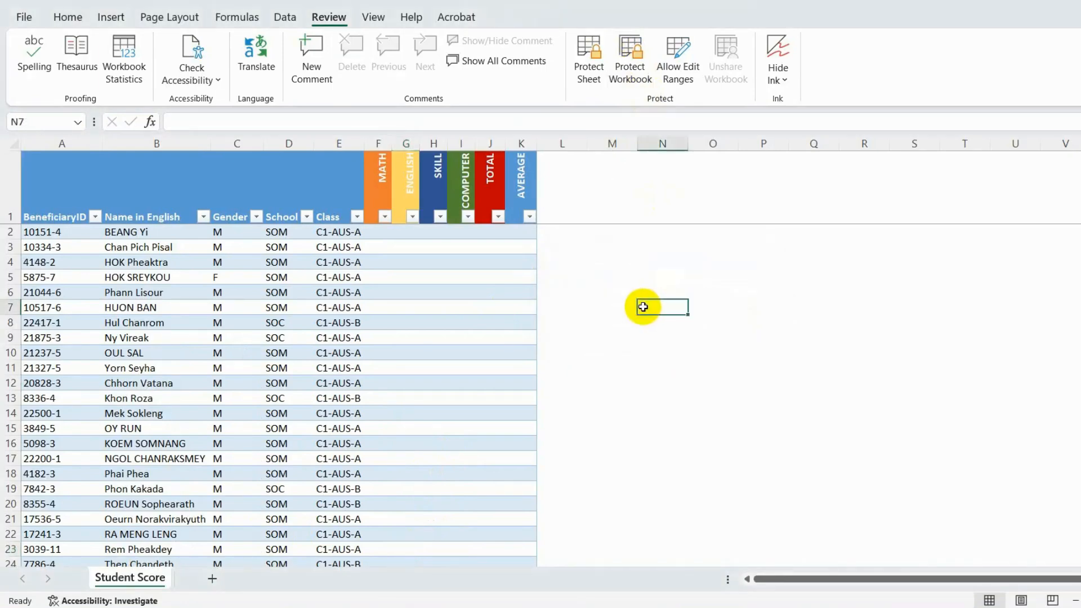
right_click(142, 579)
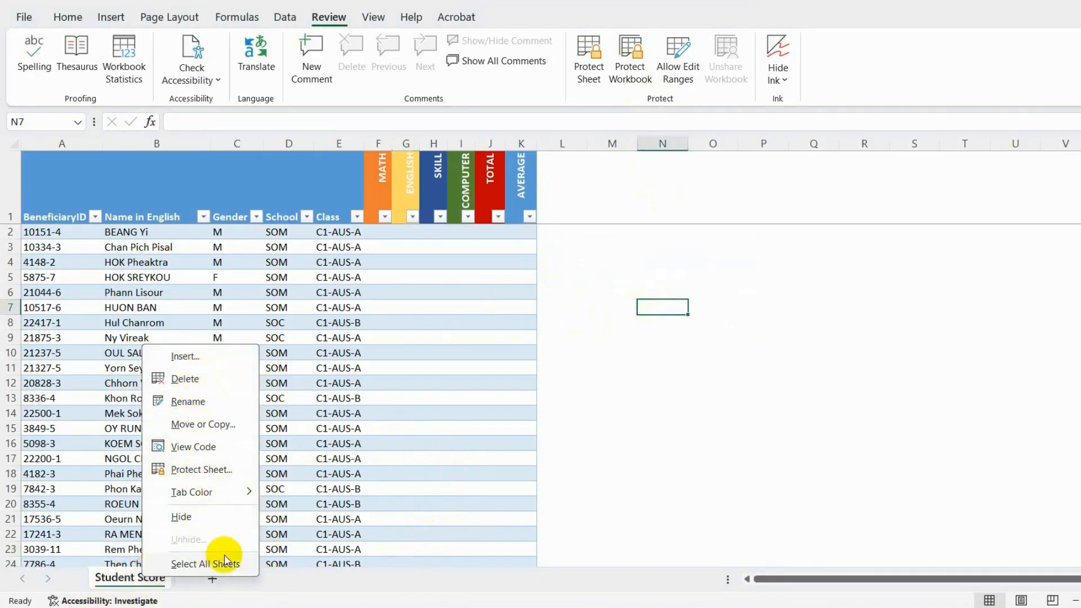
click(656, 304)
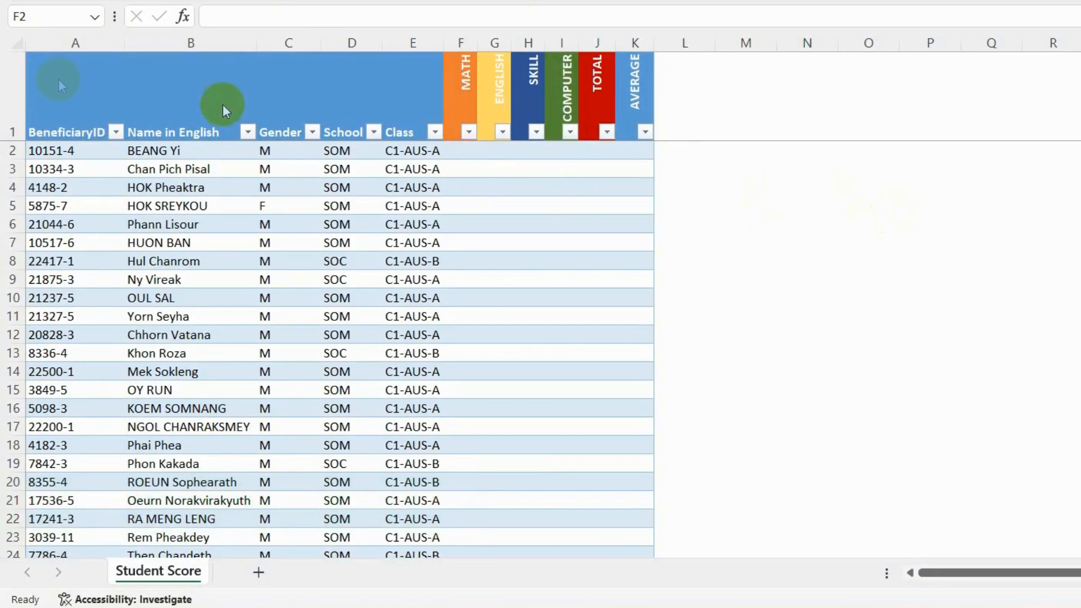
- Enter the scores 25, 56, 60 and 90 for MATH, ENGLISH, SKILL and COMPUTER in row 2
click(15, 43)
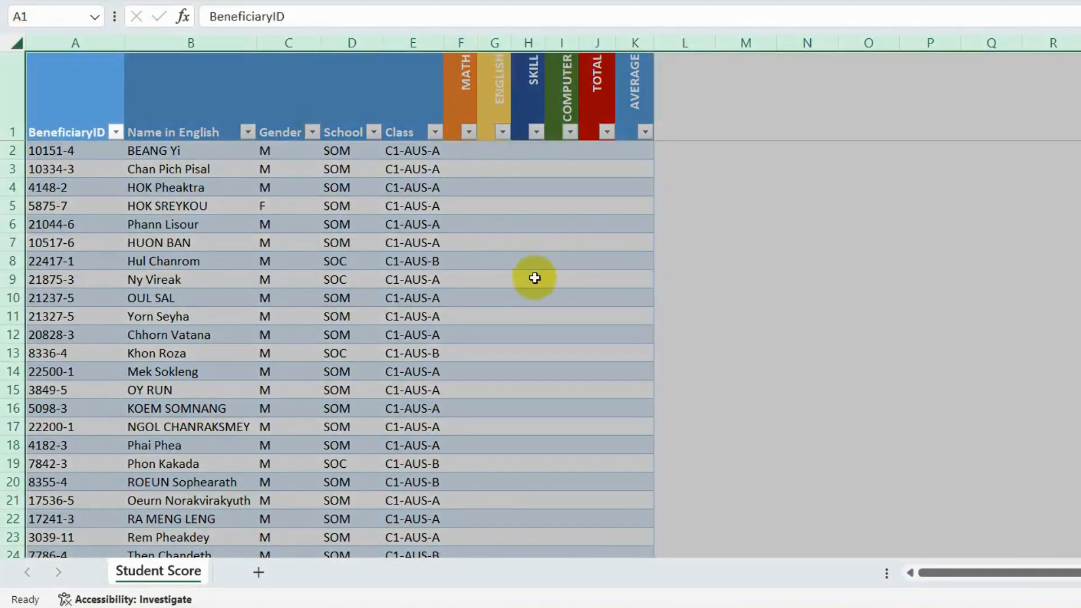
drag(463, 43, 554, 43)
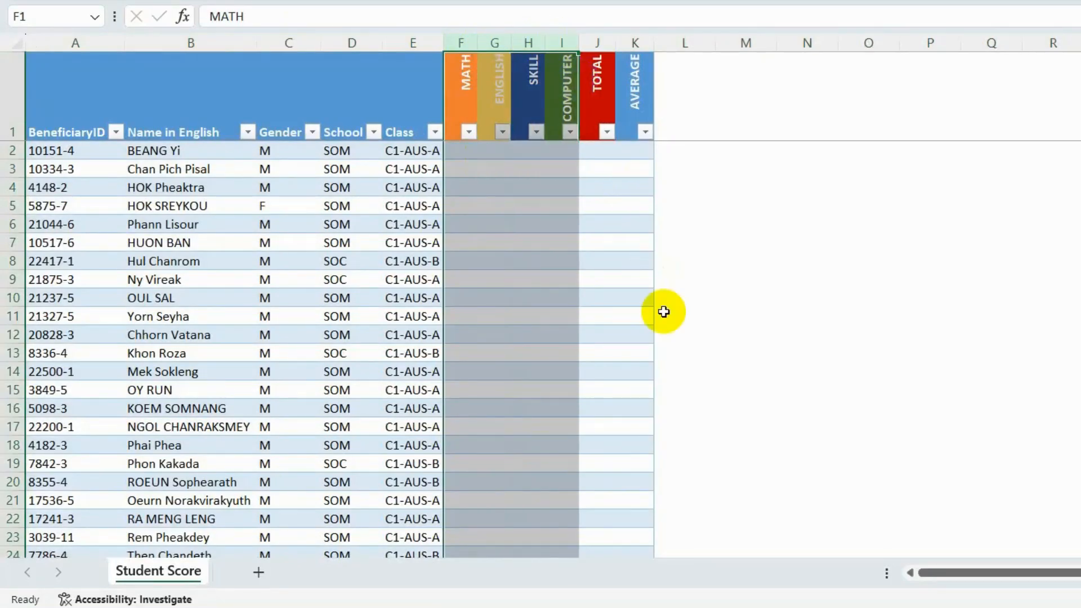
key(Down)
text(25)
key(Tab)
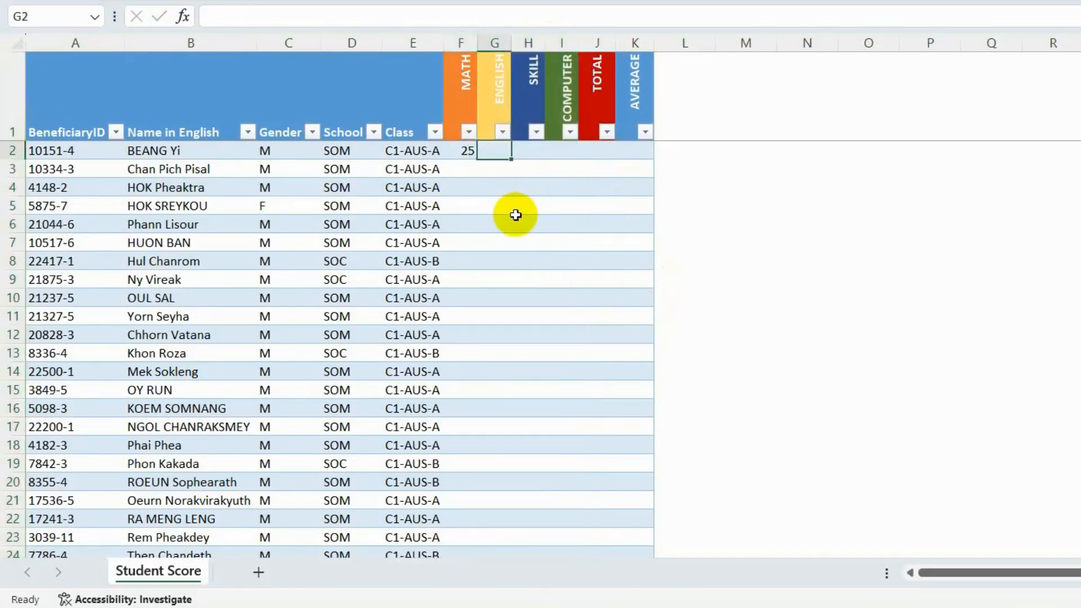
key(Tab)
text(60)
key(Tab)
key(Tab)
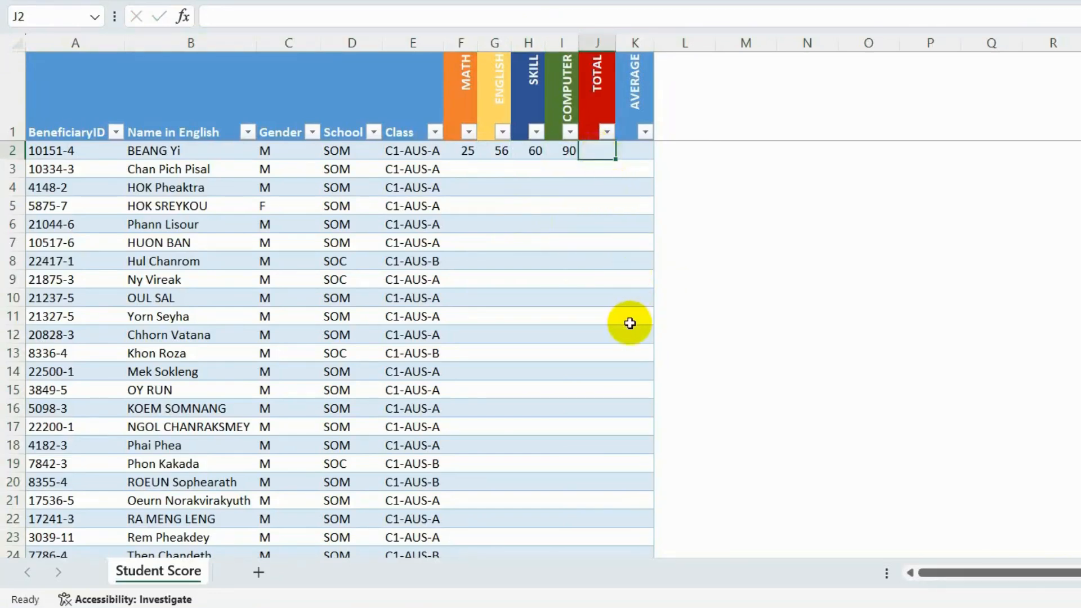
- Try to enter 5 in the TOTAL cell of row 2
key(5)
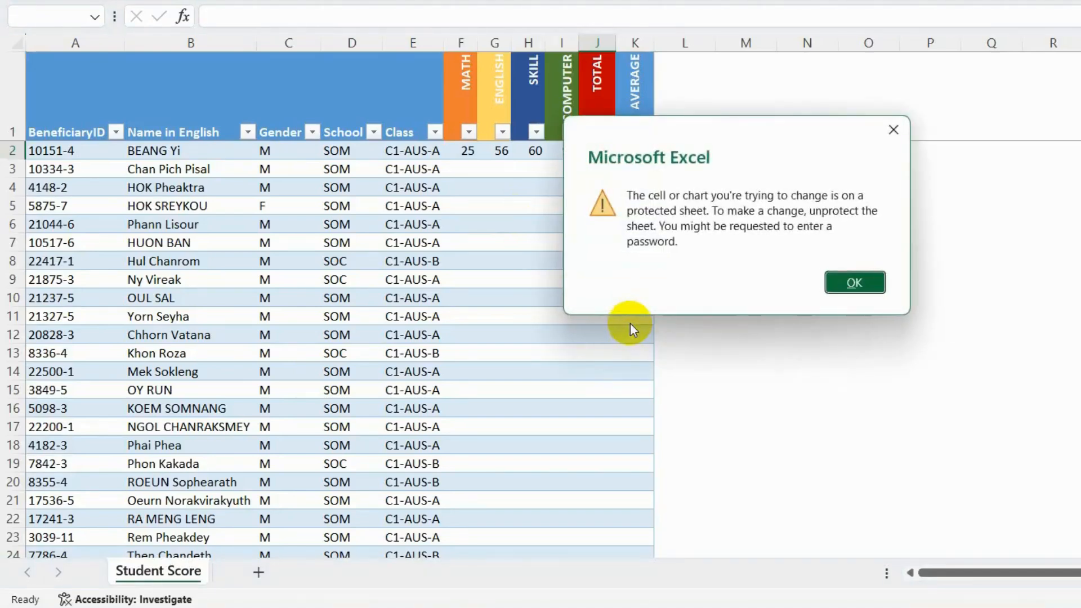
click(854, 282)
- Check whether the names in B2:B10 can be deleted on the protected sheet
drag(148, 150, 144, 299)
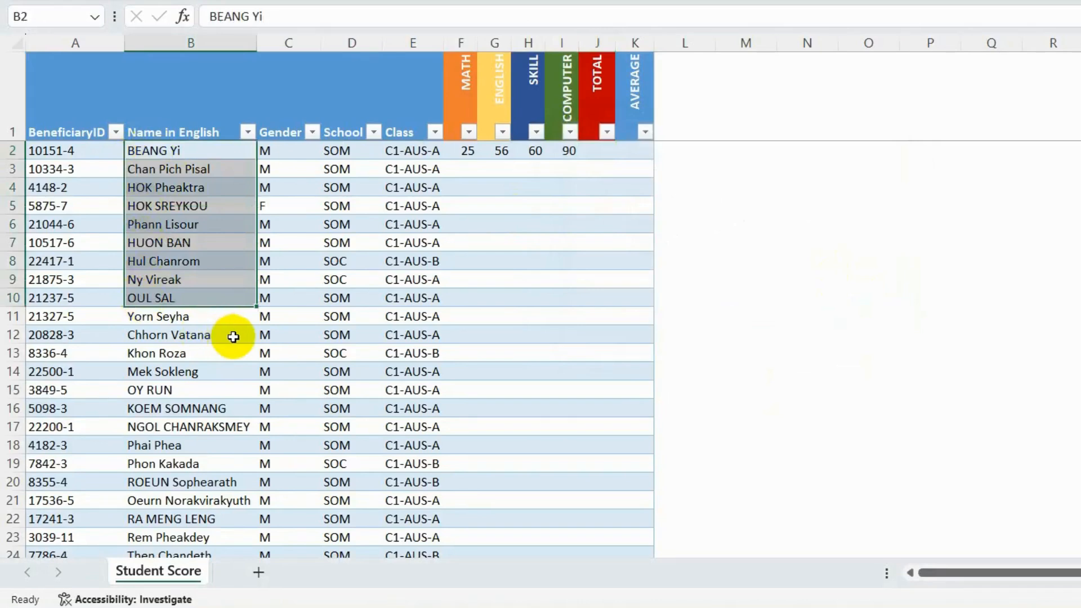
right_click(189, 194)
mouse_move(234, 281)
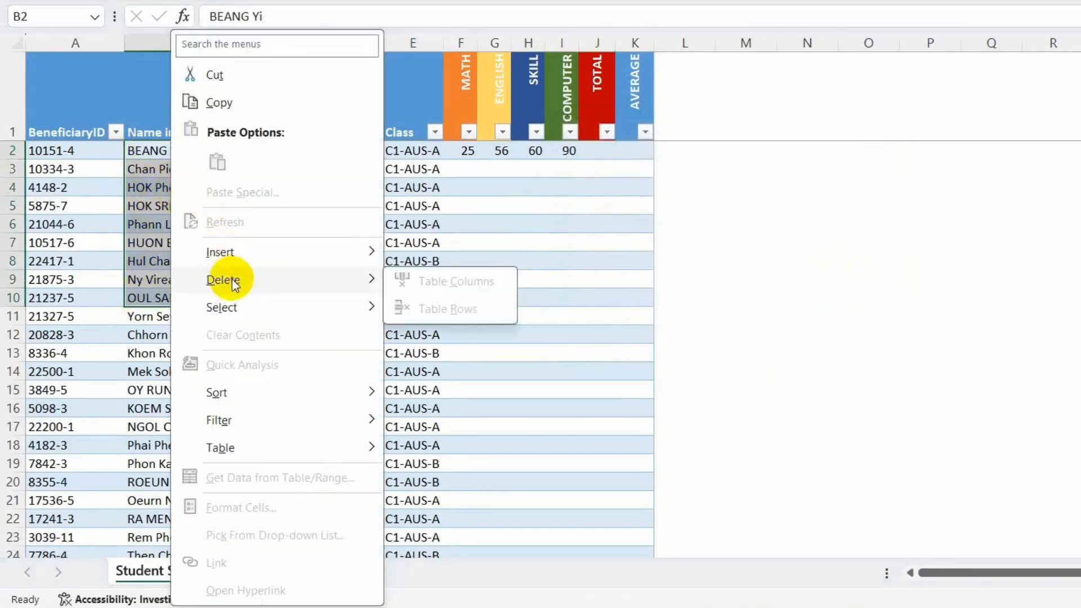
click(140, 227)
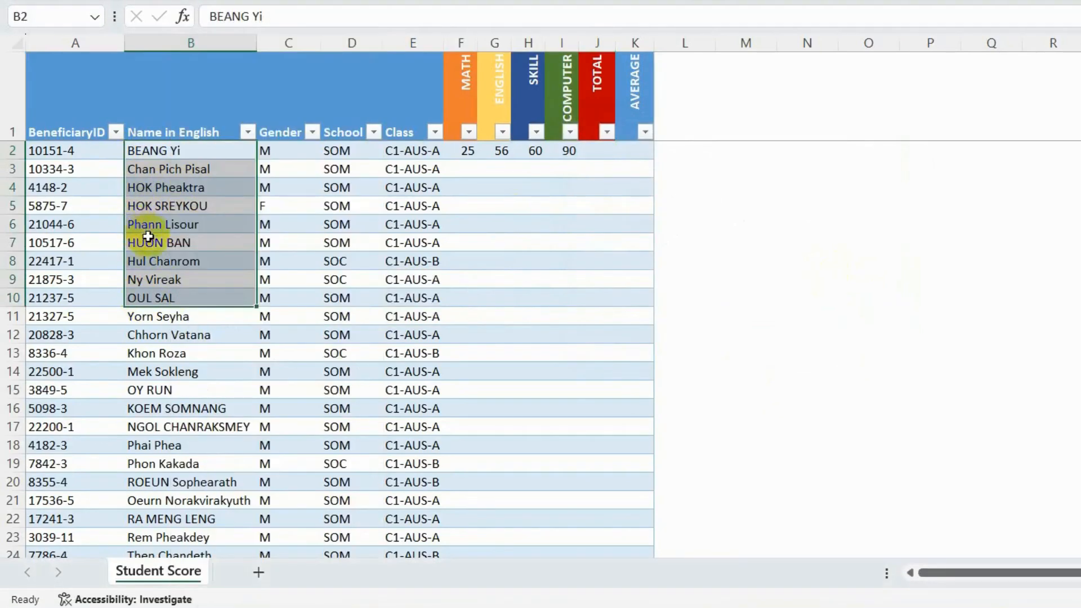
click(471, 154)
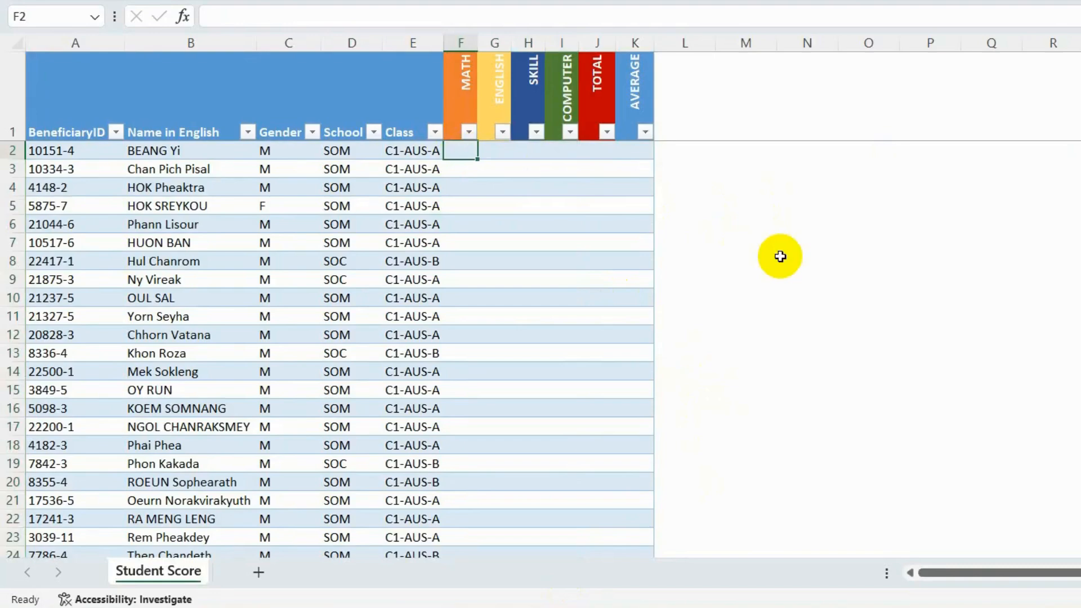
- Select the entire sheet and check its Lock Cell setting
click(15, 41)
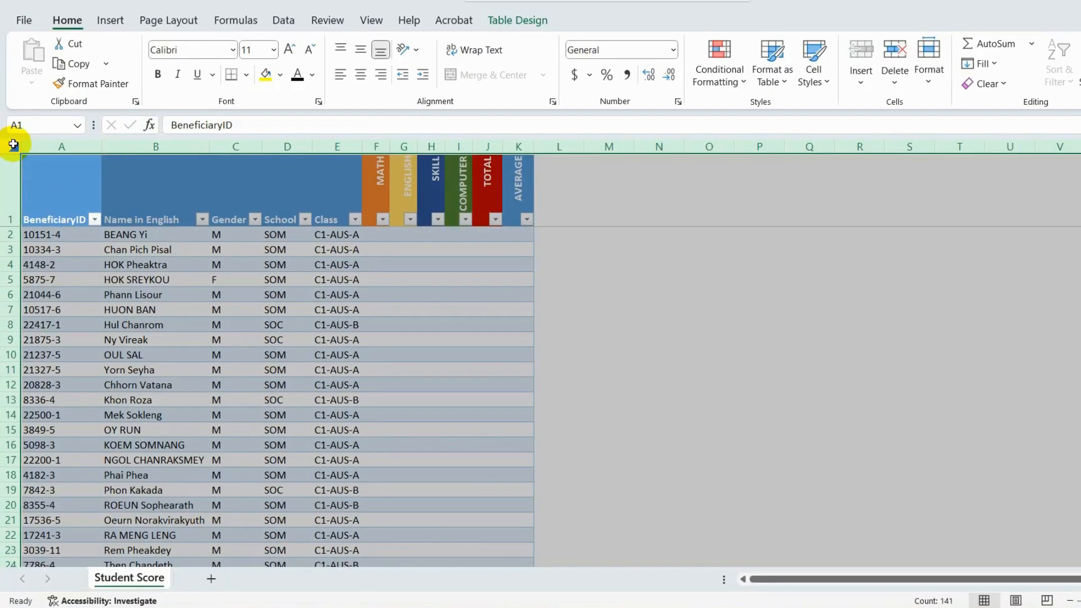
click(928, 84)
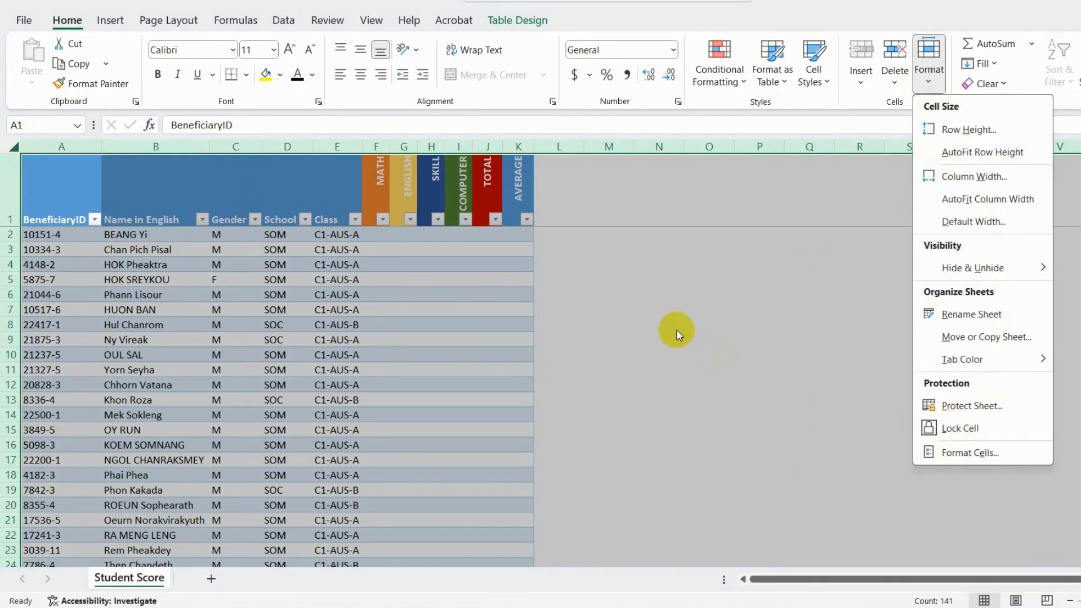
click(569, 247)
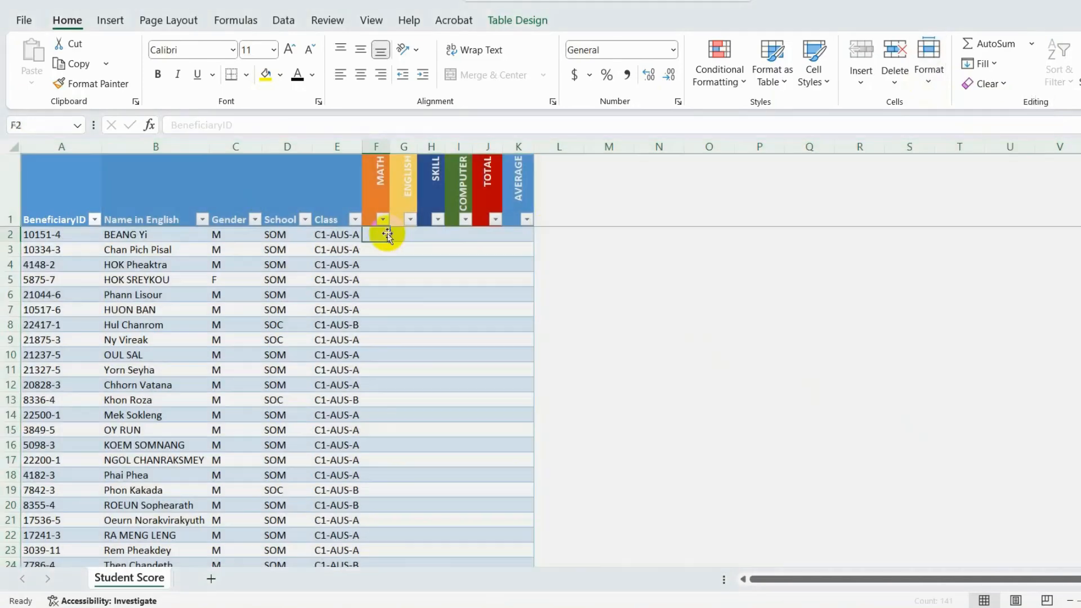
- Unlock the score cells F2:I27 by turning off the Locked protection attribute
drag(383, 234, 447, 533)
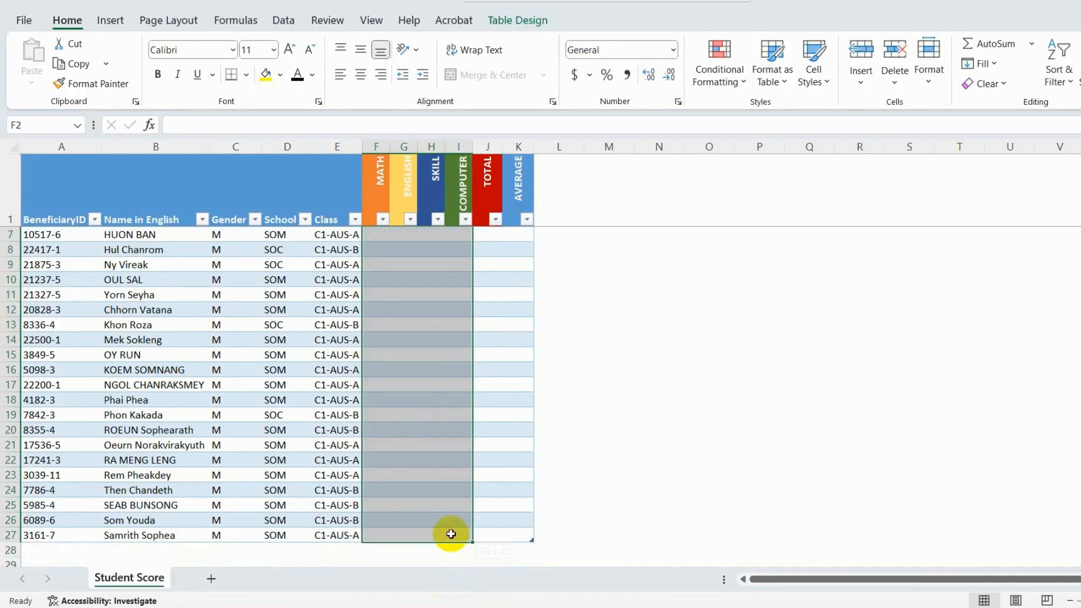
scroll(415, 405, up, 2)
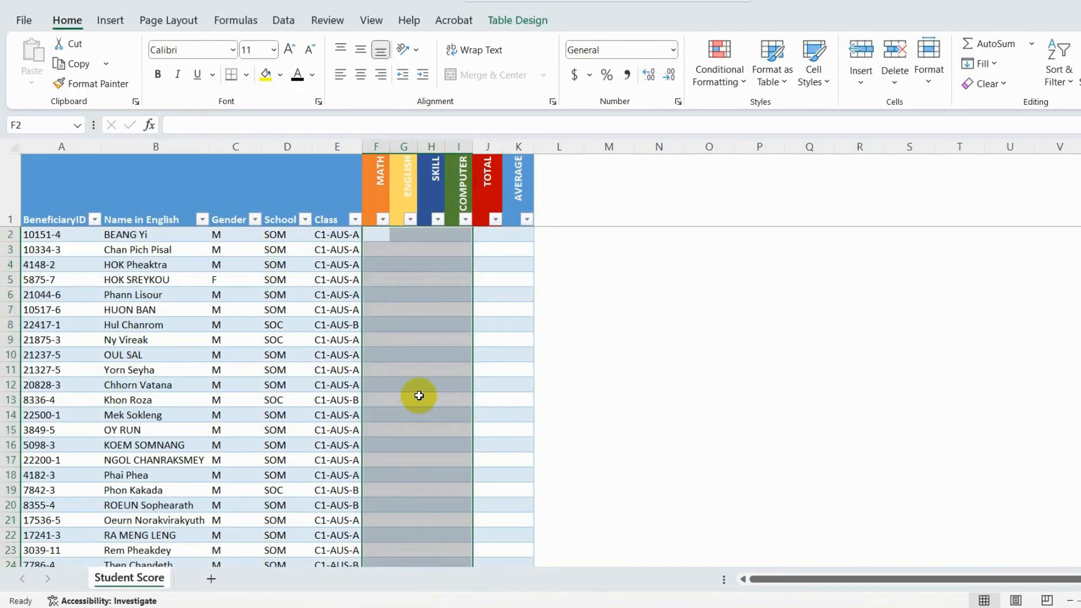
right_click(416, 241)
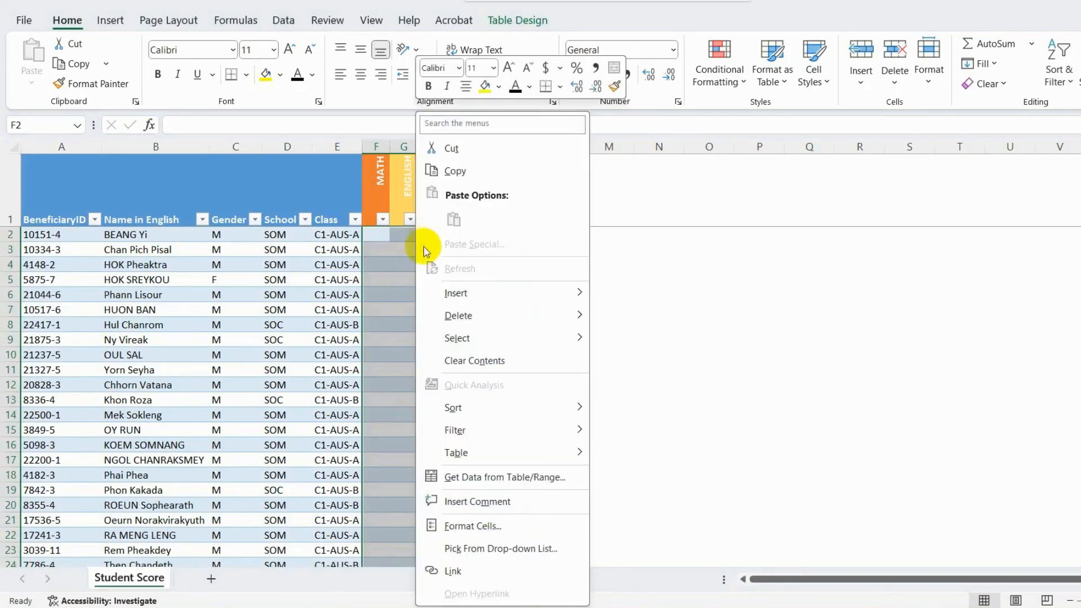
click(491, 524)
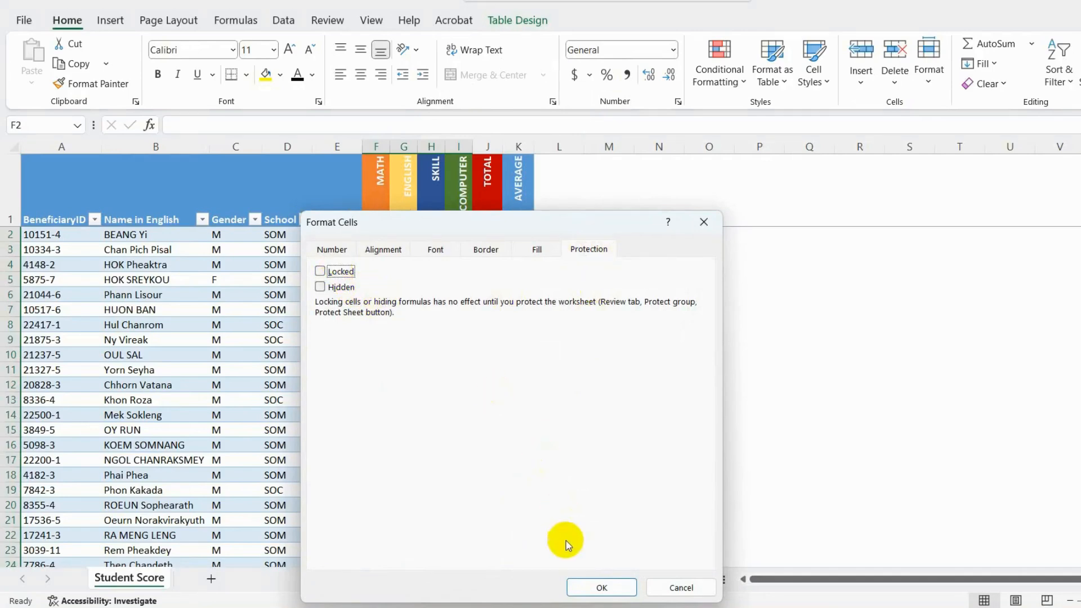
click(580, 587)
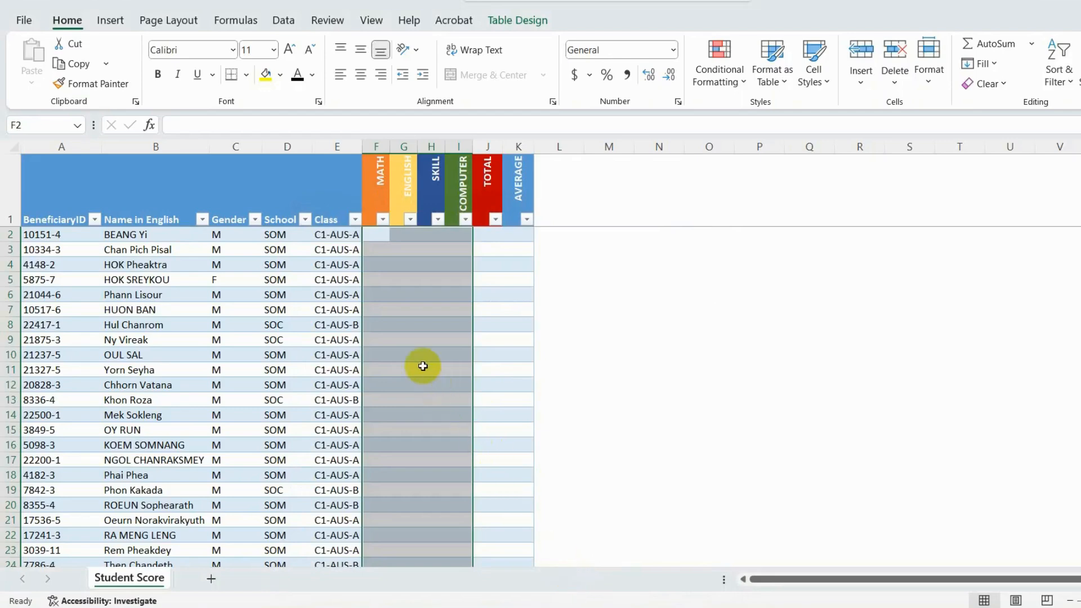
- Protect the sheet with a password, allowing selection of locked and unlocked cells, and re-enter the password to confirm
click(327, 20)
click(597, 70)
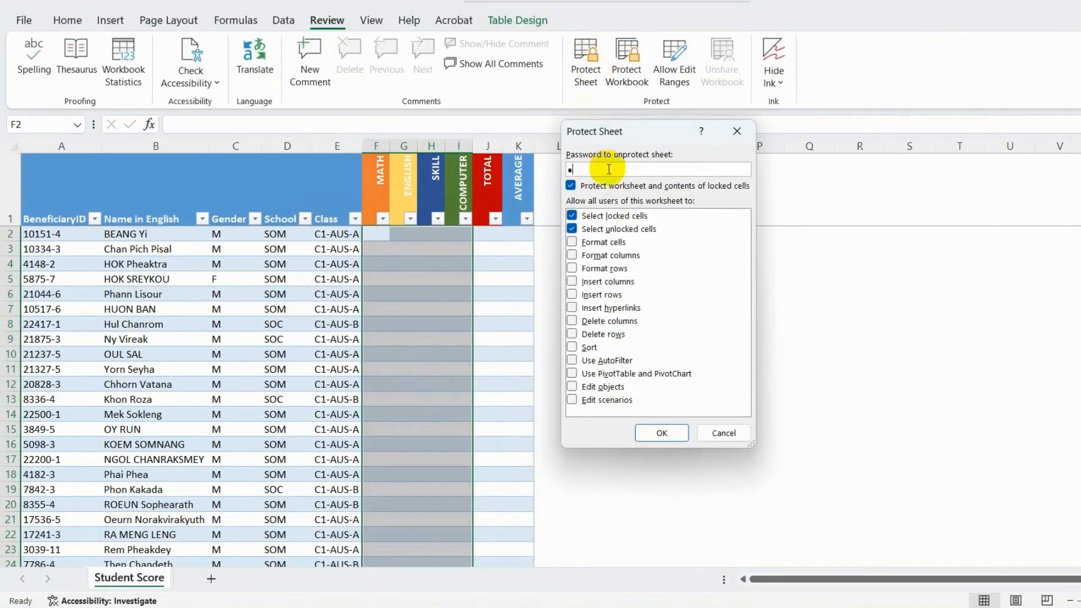
click(658, 432)
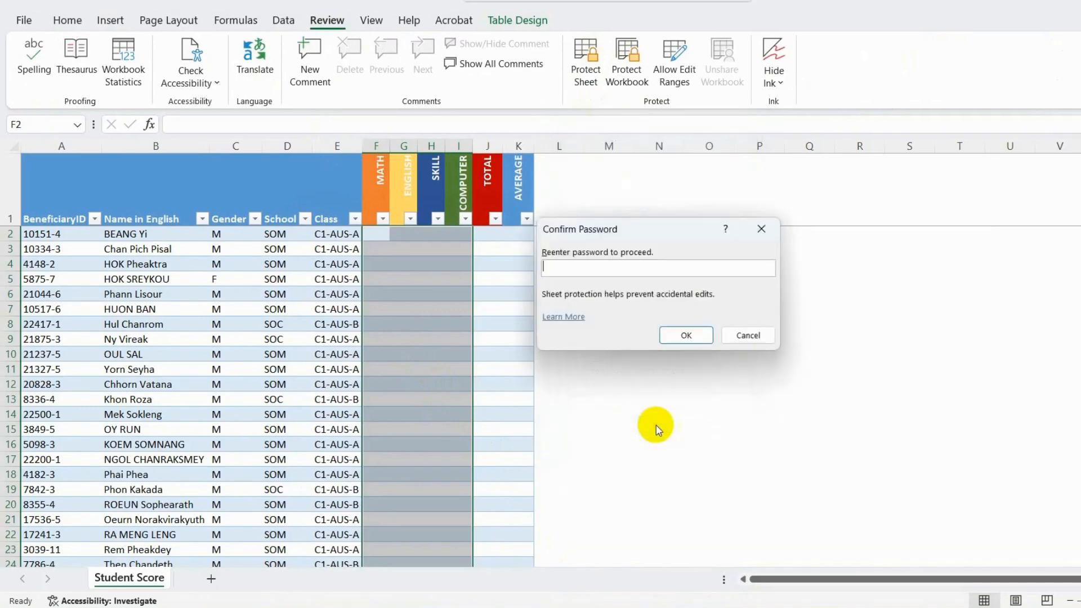
text(1)
click(683, 336)
- Enter the scores 25, 89, 99 and 65 for MATH, ENGLISH, SKILL and COMPUTER in row 2
click(382, 232)
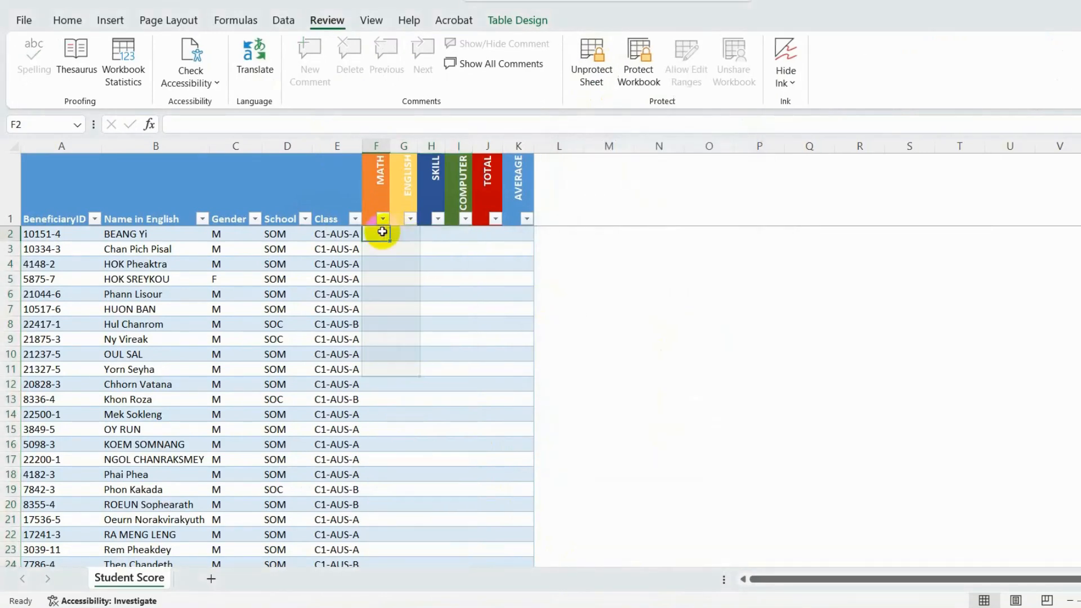
text(25)
key(Tab)
text(89)
key(Tab)
text(99)
key(Tab)
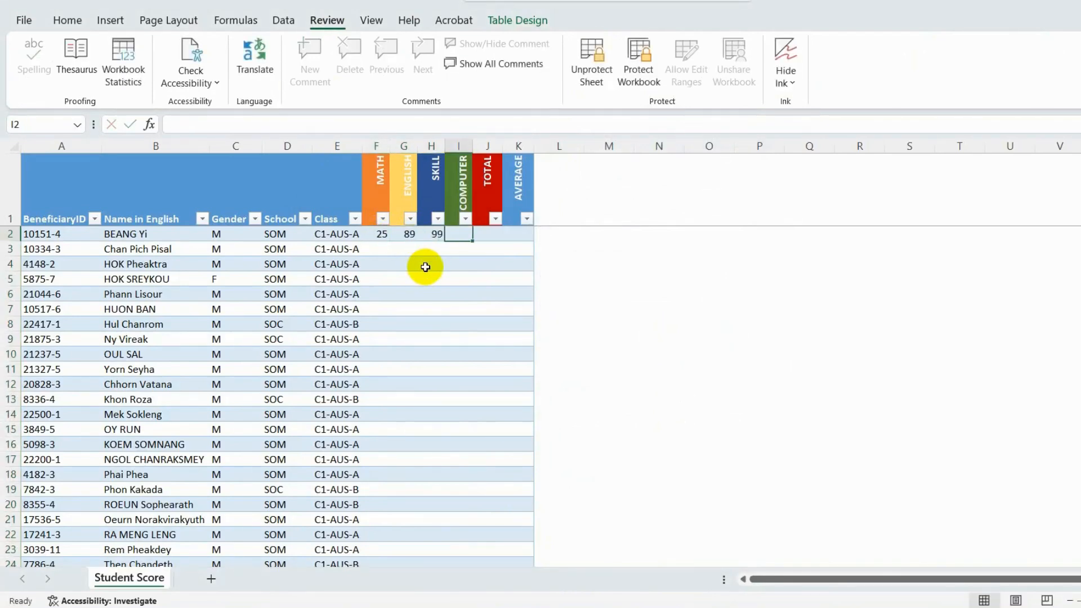
text(65)
click(463, 246)
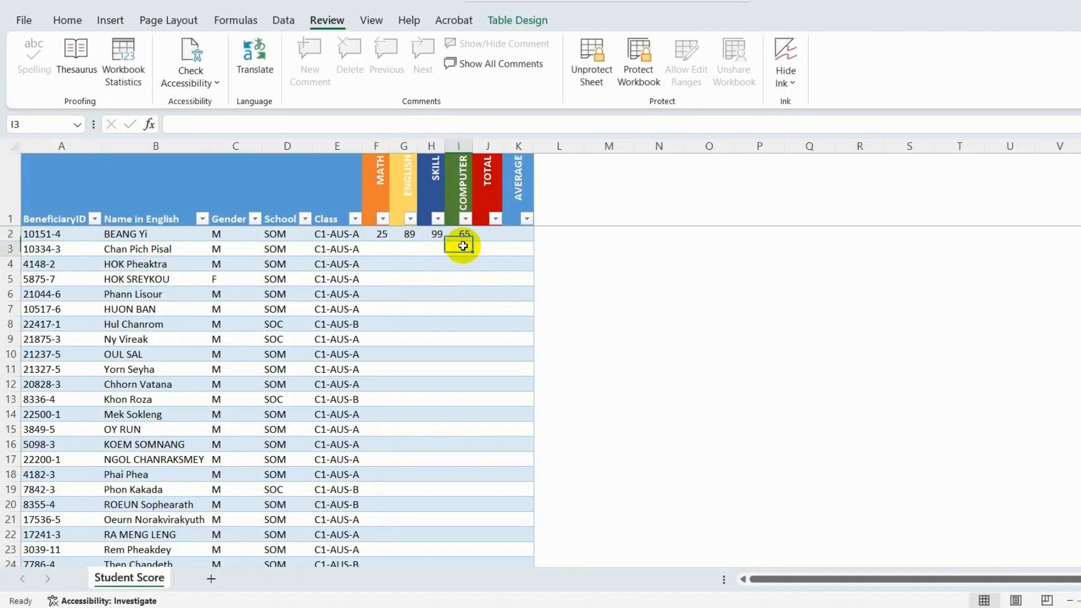
click(487, 233)
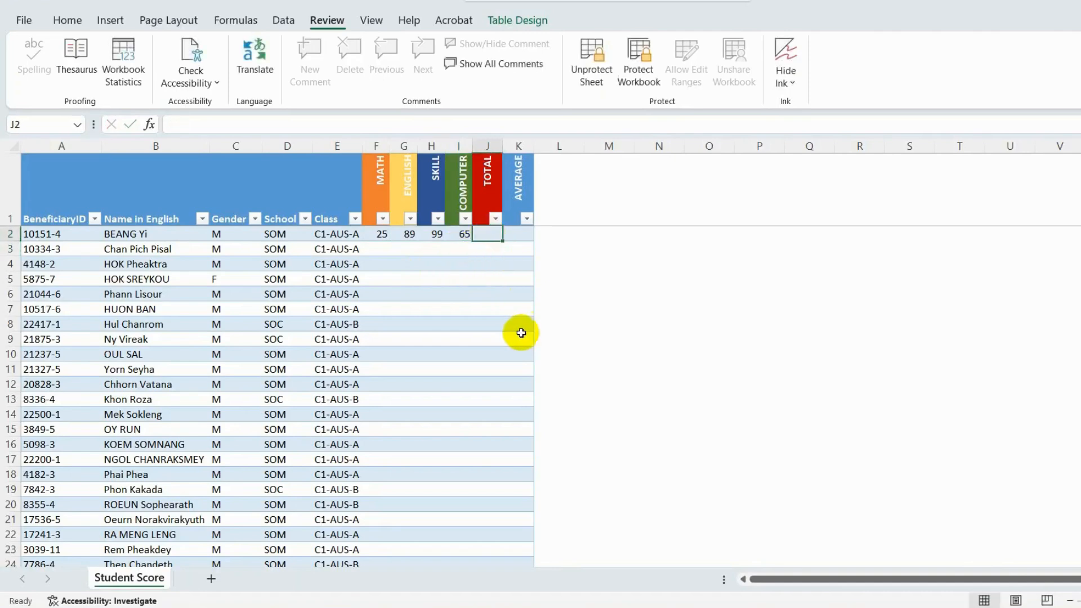
- Try to enter 5 in the locked TOTAL cell J2 and to delete the student names in B2:B10
key(5)
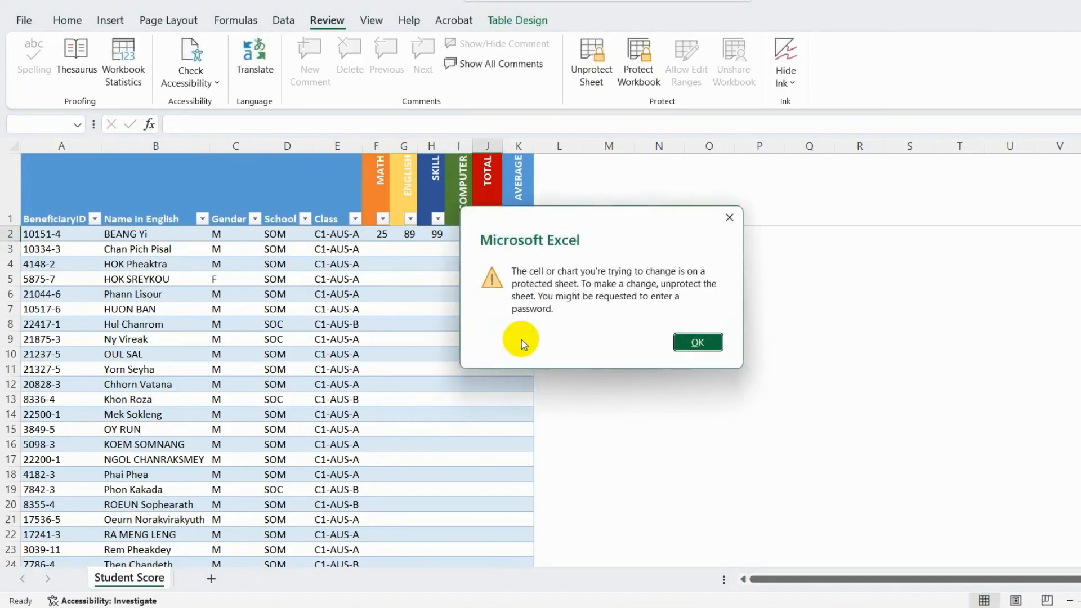
click(696, 340)
drag(110, 234, 140, 353)
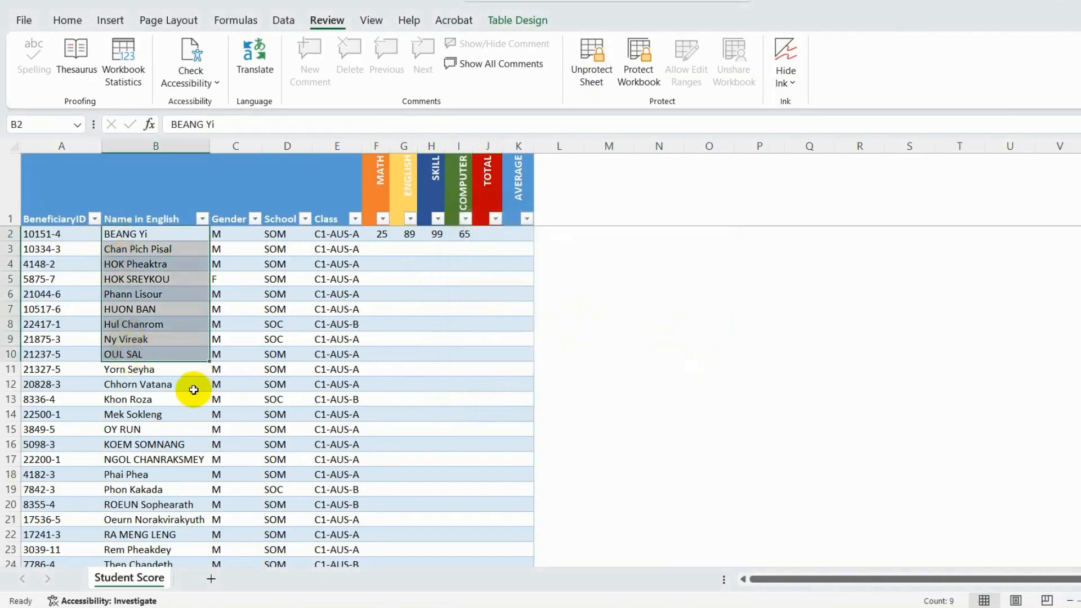
key(Delete)
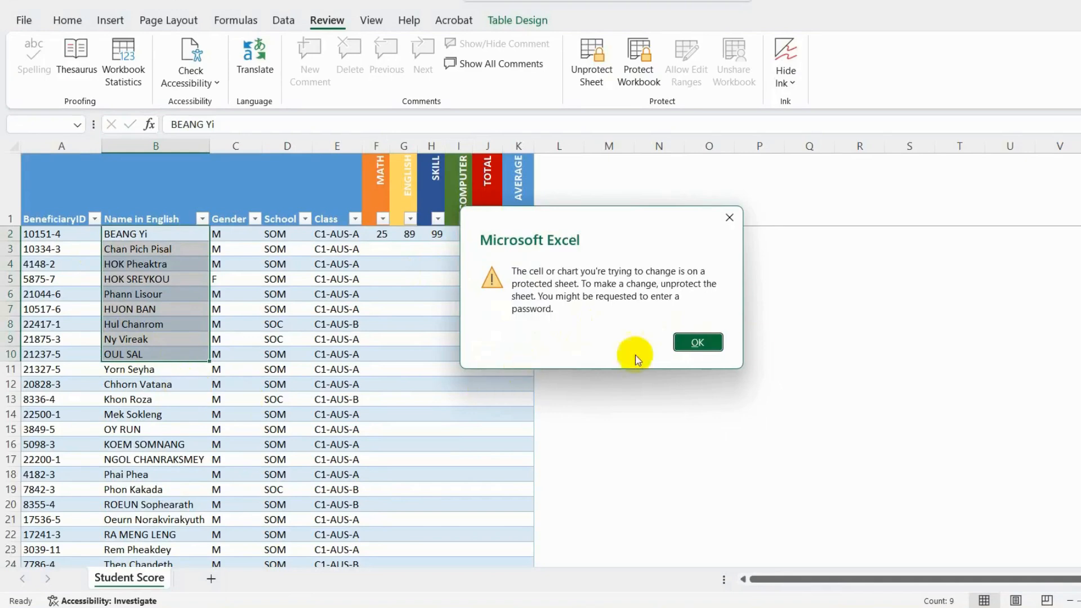
click(698, 341)
- Enter the score 56 in the SKILL column of row 3
click(434, 251)
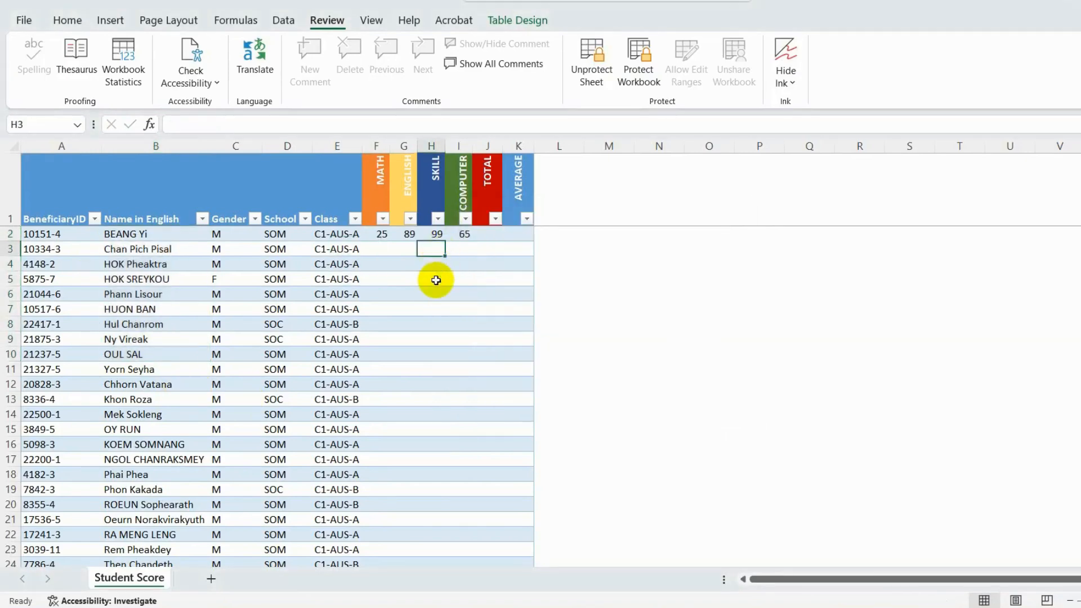
text(56)
key(Return)
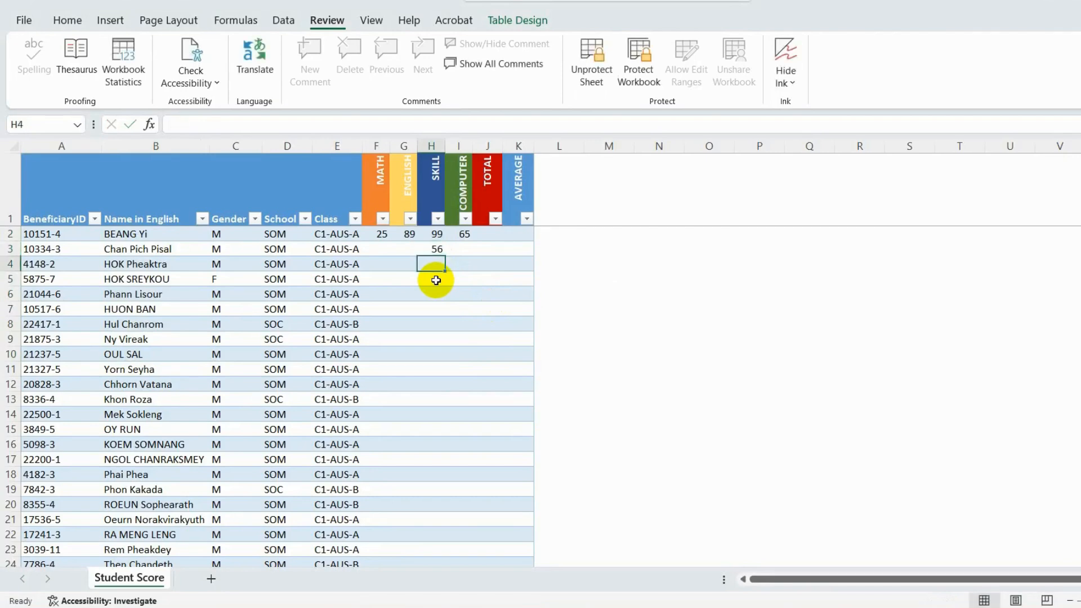
- Try to change the font size of the score cells F2:I14 on the protected sheet
drag(383, 235, 456, 413)
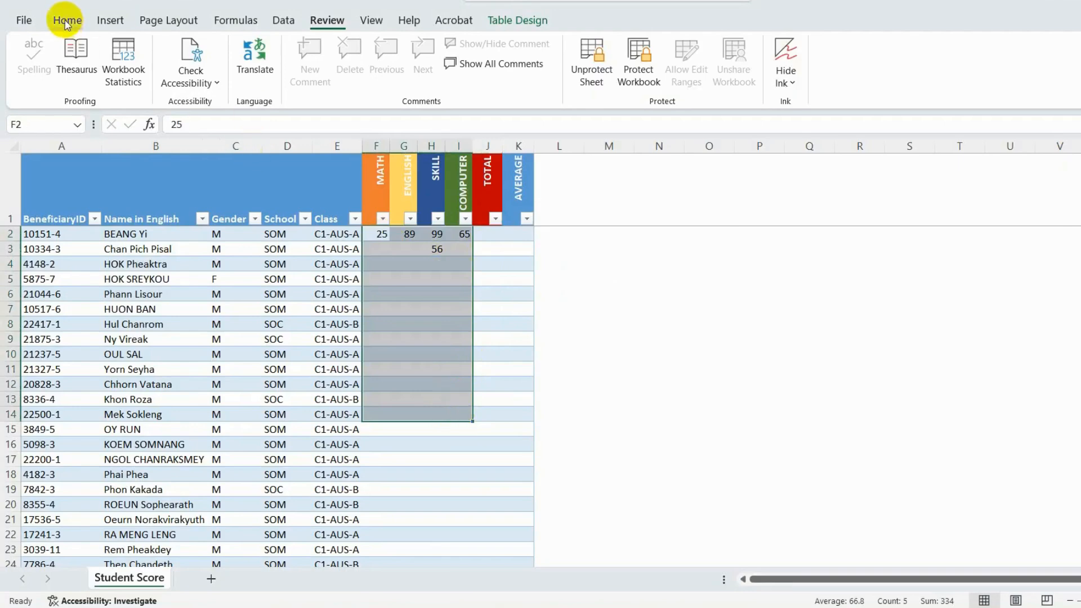
click(67, 19)
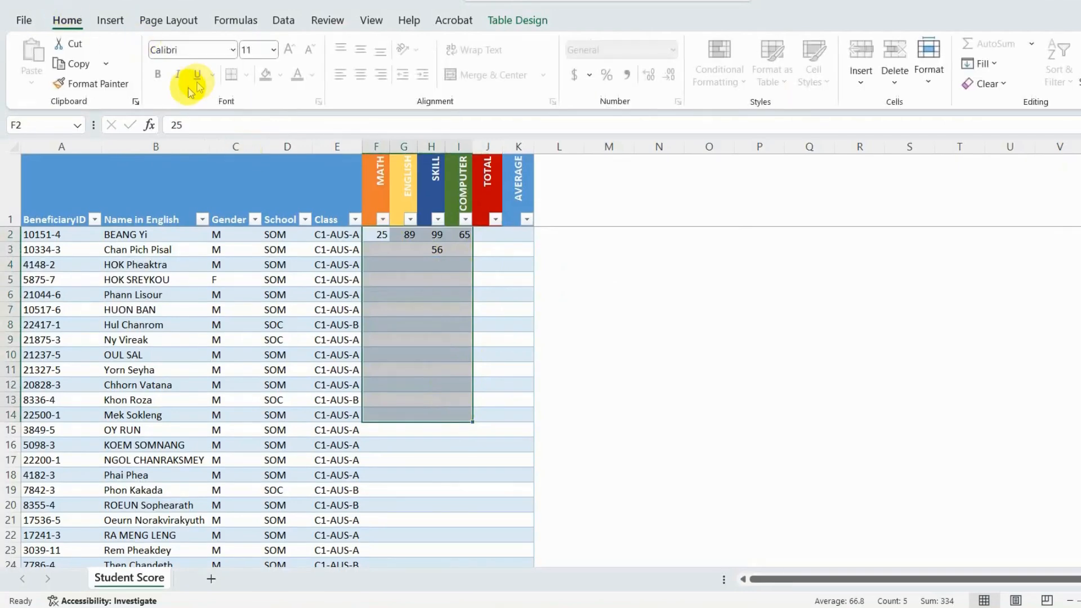
click(273, 50)
click(261, 183)
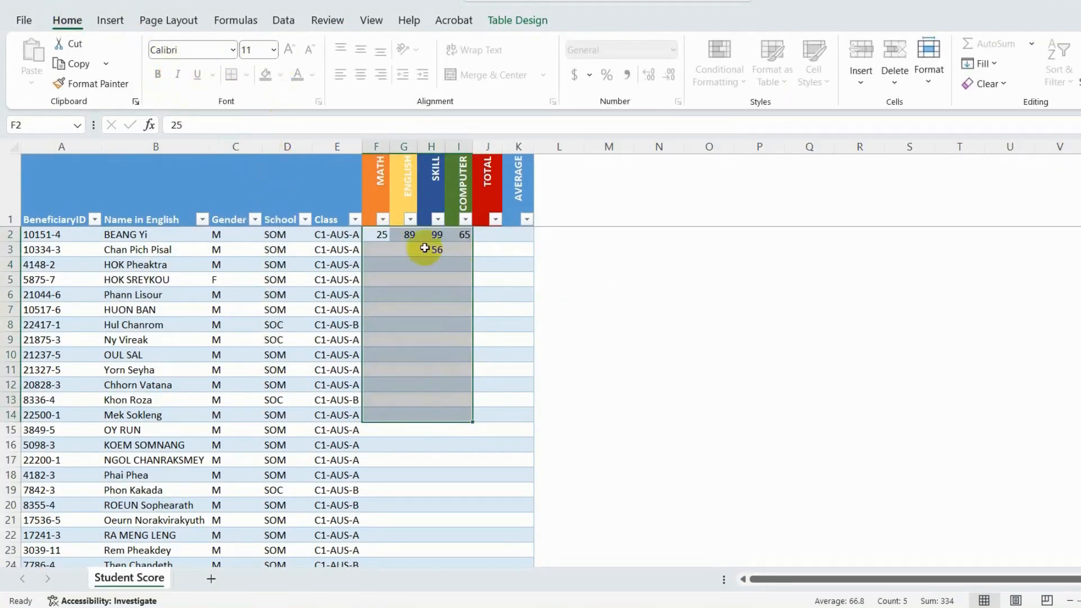
click(396, 254)
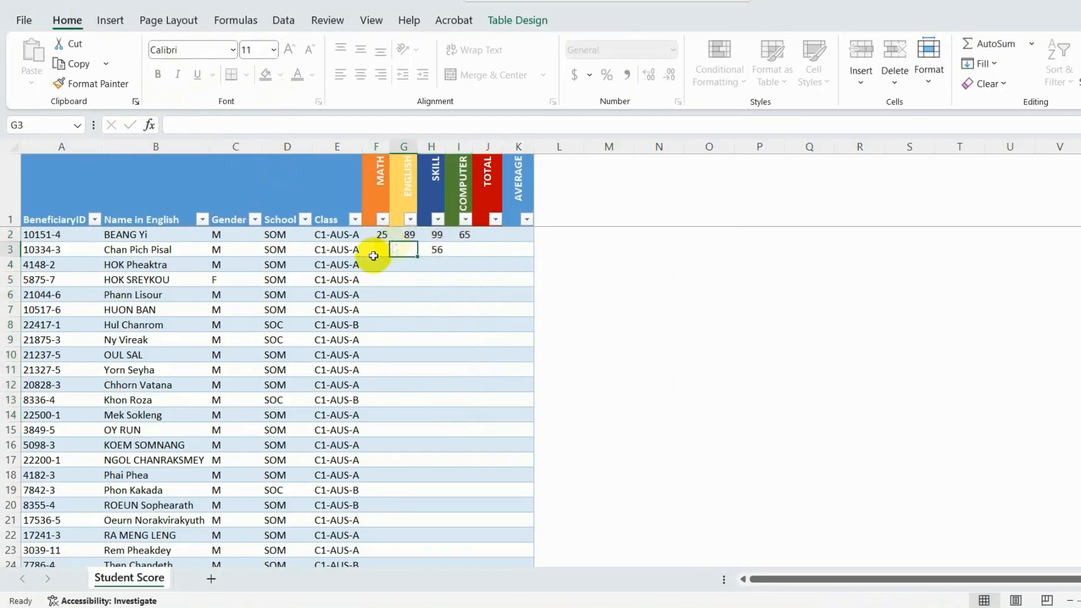
- Select the score cells from F2 down through the COMPUTER column and unprotect the sheet with its password
drag(381, 235, 461, 504)
scroll(465, 458, up, 3)
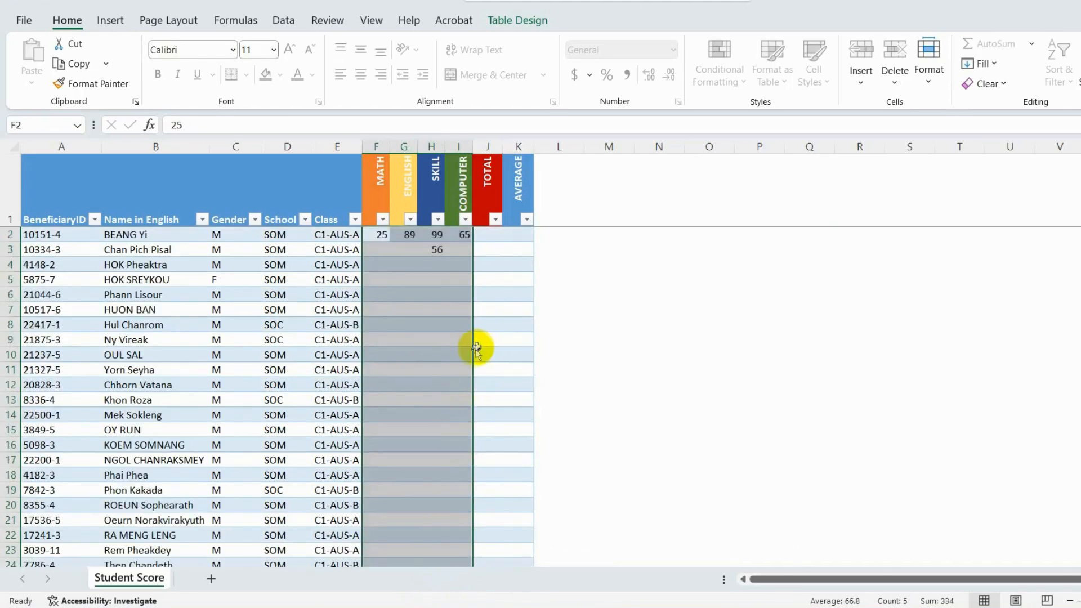
click(326, 21)
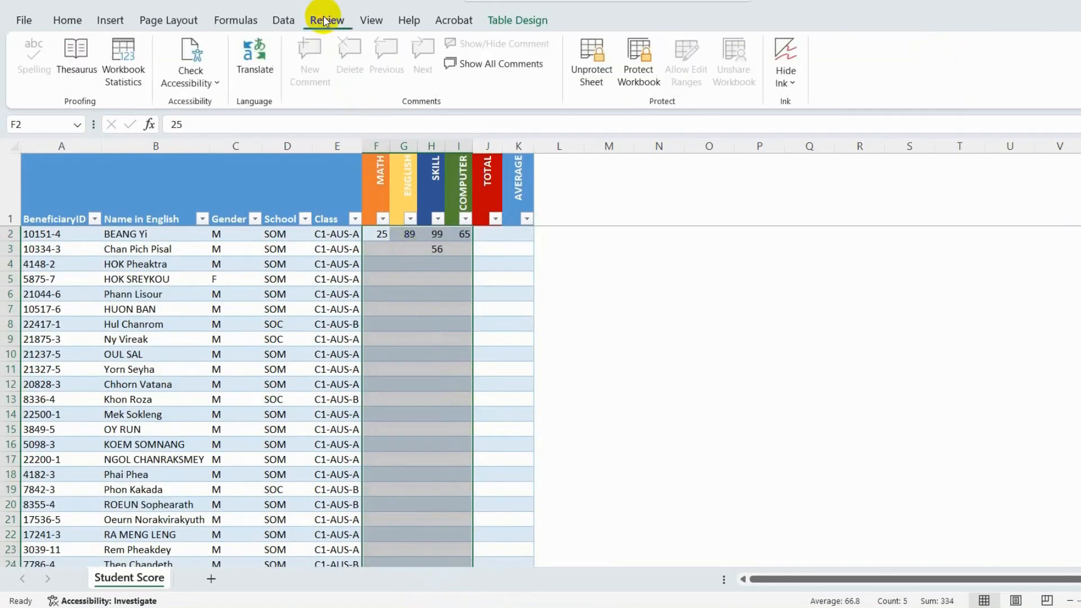
click(593, 64)
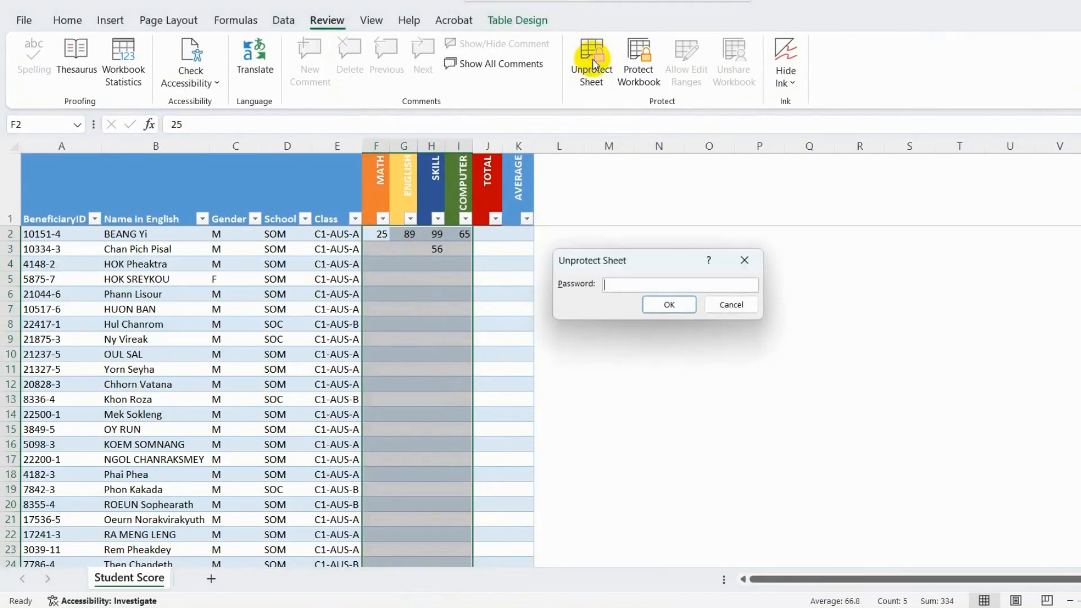
text(1)
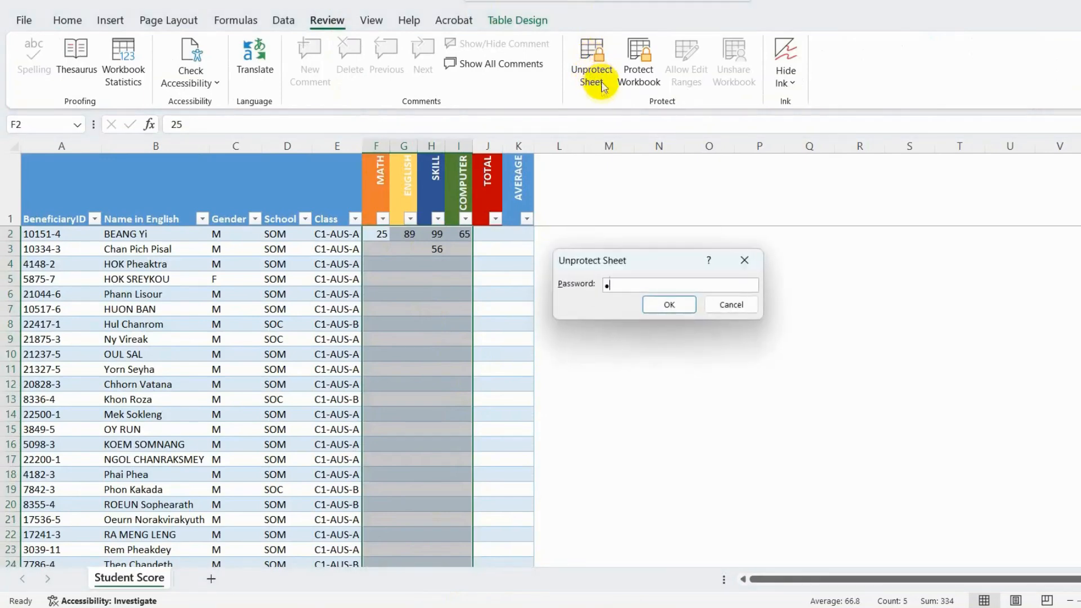
click(658, 309)
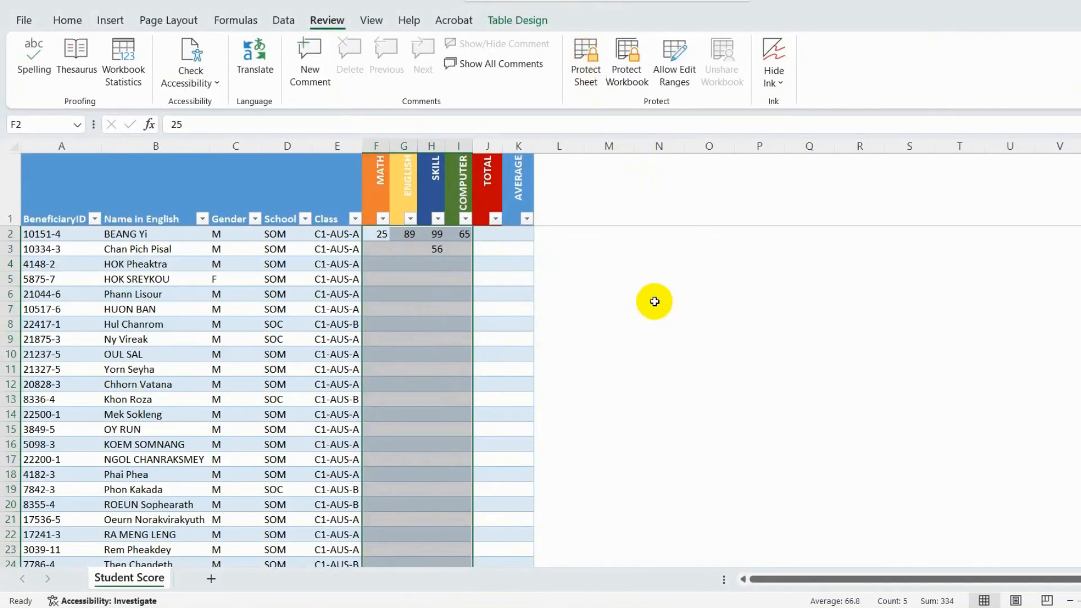
- Protect the sheet with a password, allowing users to select locked and unlocked cells and format cells, and re-enter the password to confirm
click(590, 53)
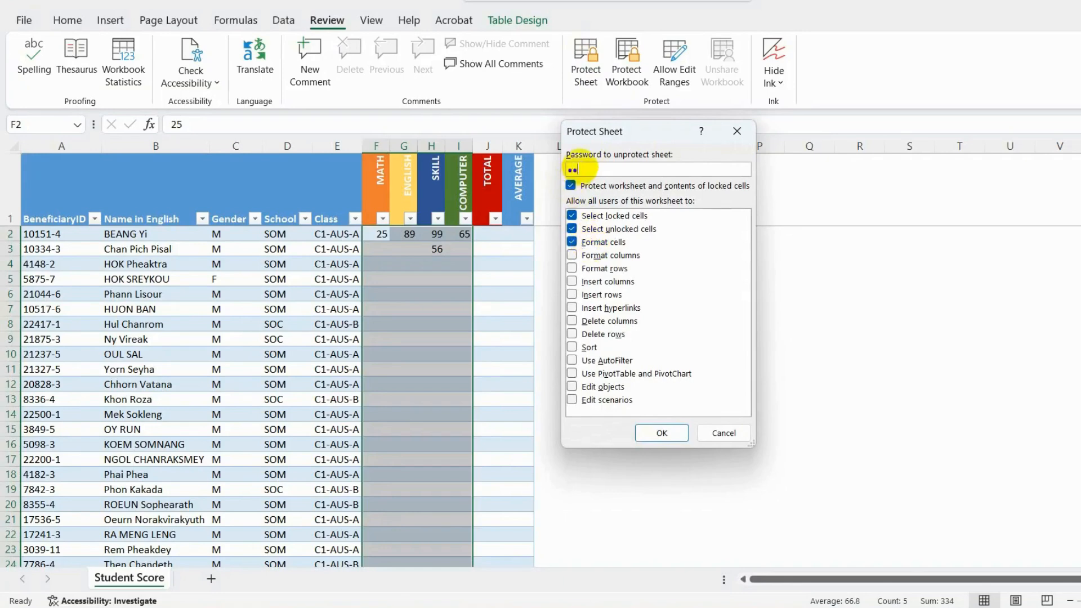
click(658, 432)
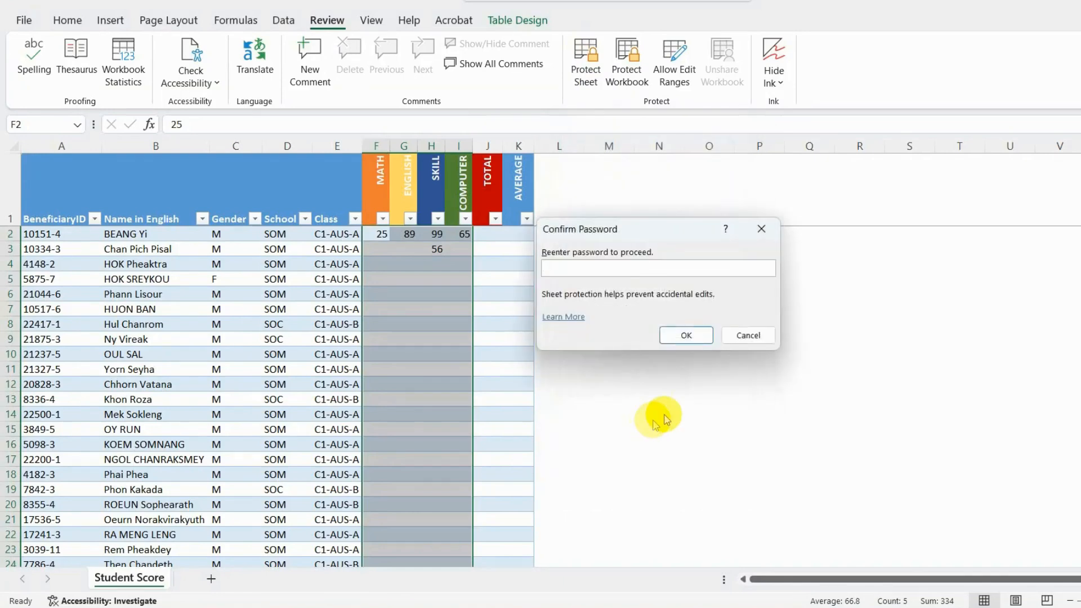
text(•••)
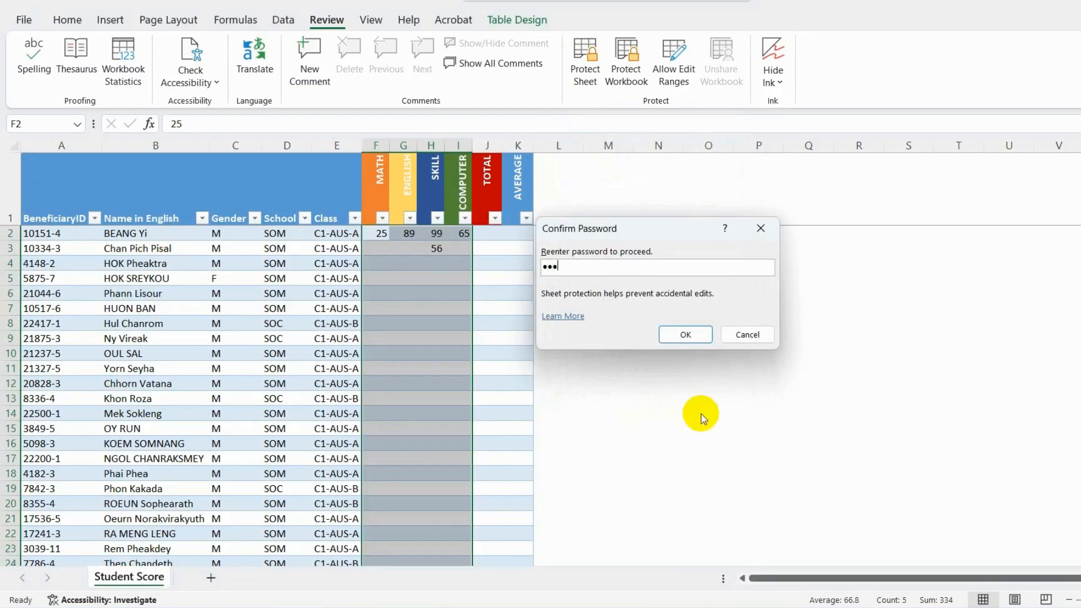
click(703, 334)
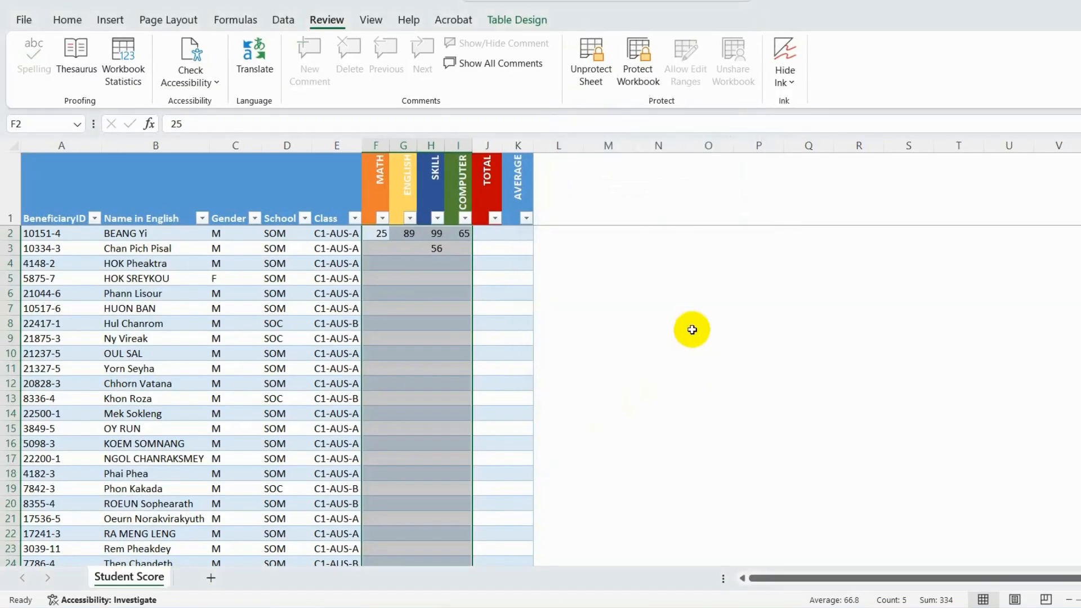
- Make the ENGLISH score in G2 bold and the SKILL score in H2 red, bold and italic
click(399, 236)
click(67, 20)
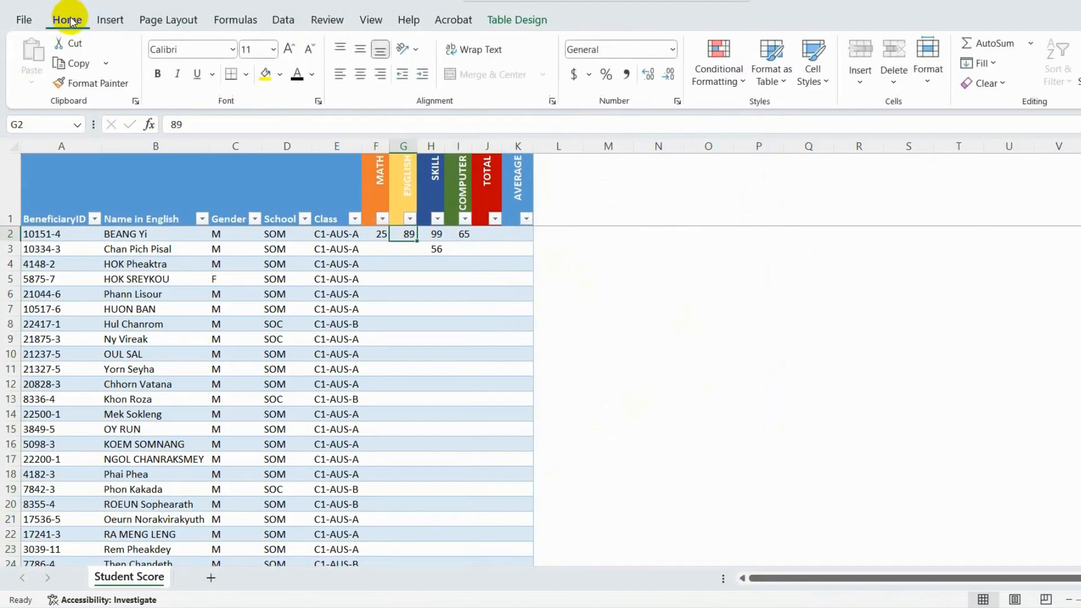
click(430, 234)
click(316, 79)
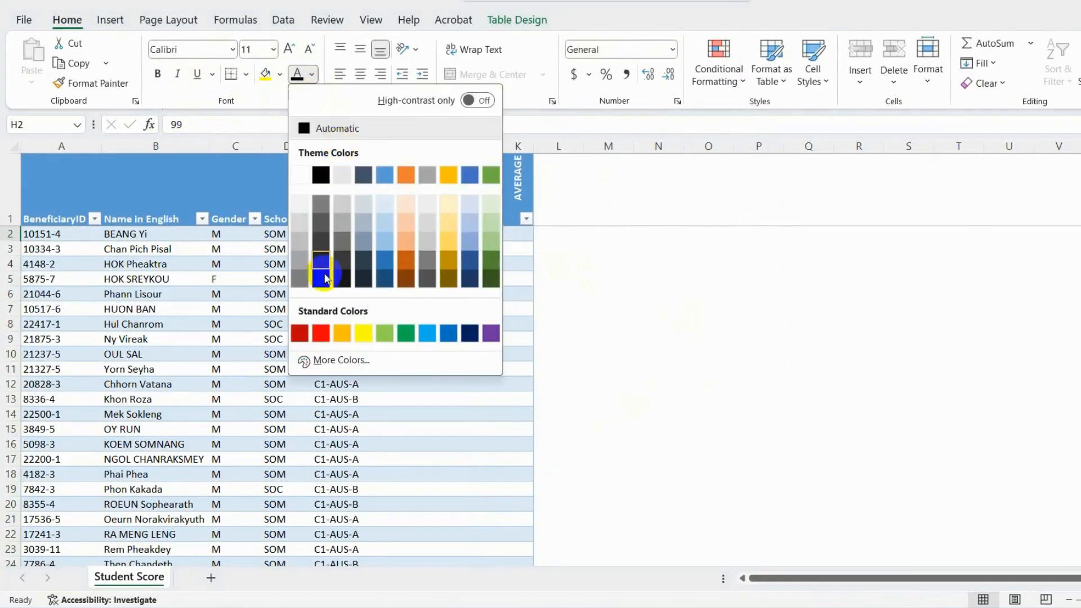
click(315, 333)
click(157, 74)
click(177, 74)
click(432, 265)
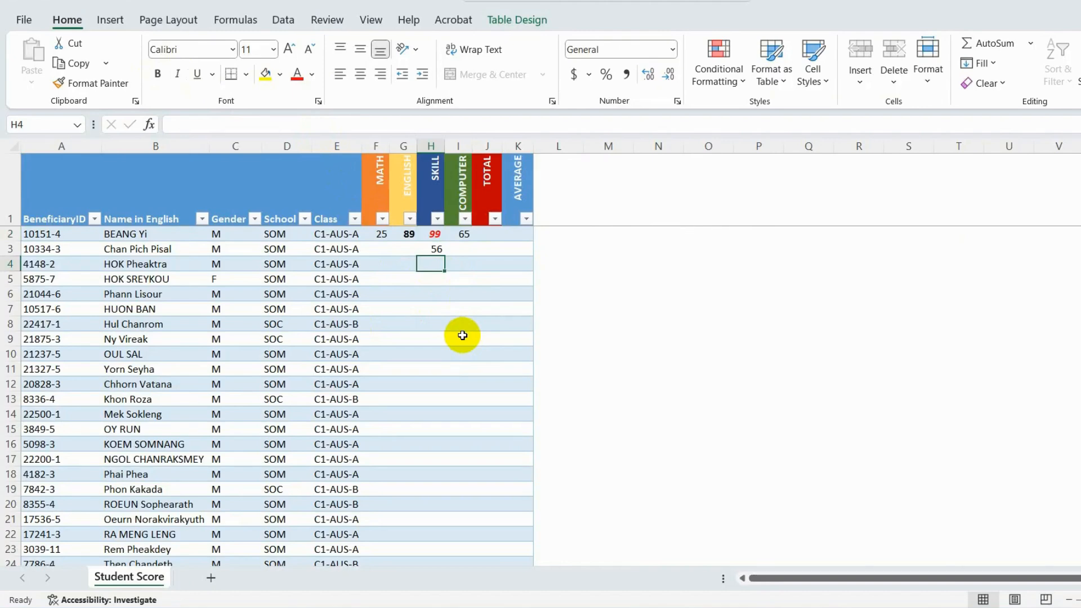
- Select the score cells from F2 down through the COMPUTER column and remove the sheet protection using its password
drag(380, 239, 465, 538)
scroll(466, 518, up, 2)
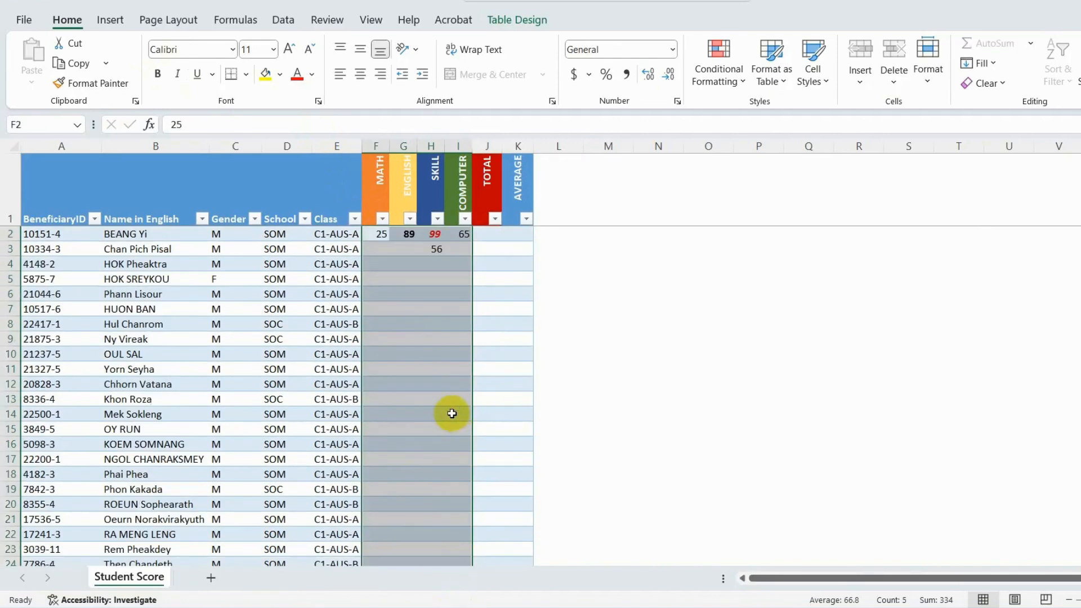
click(332, 21)
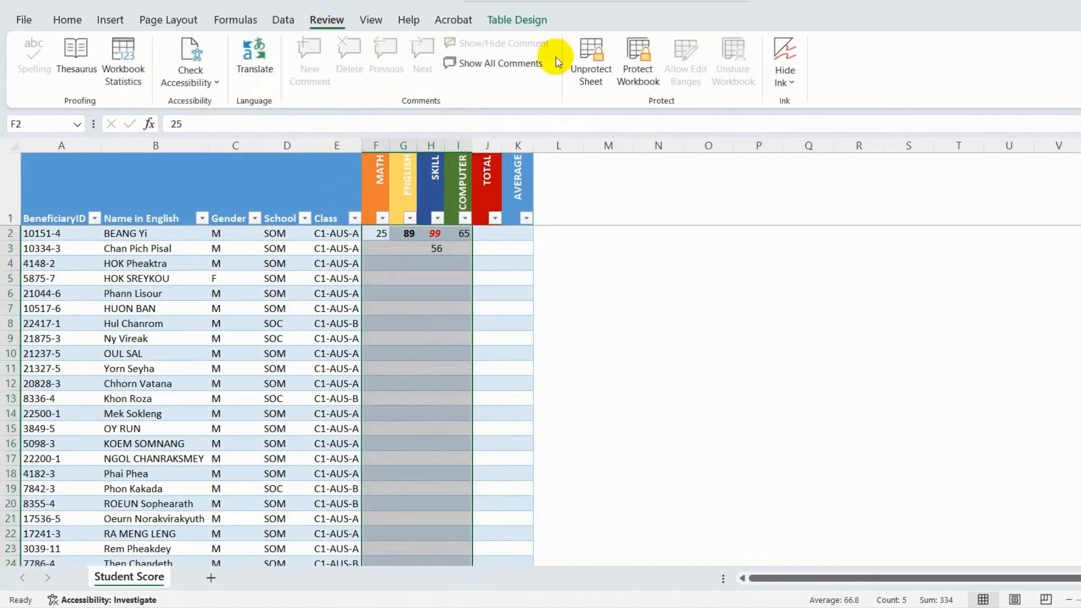
click(612, 53)
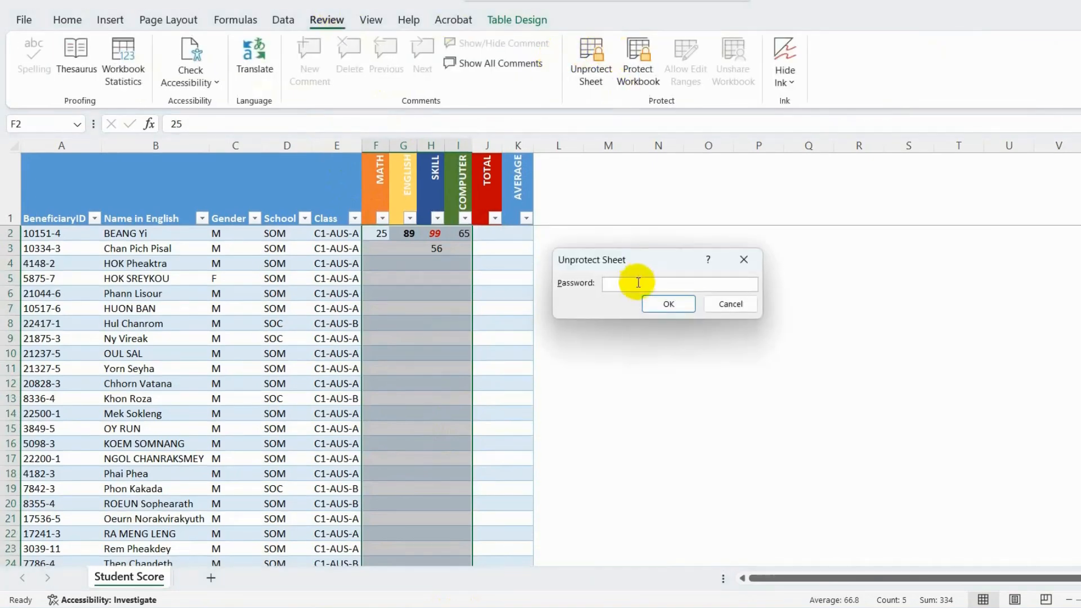
click(661, 301)
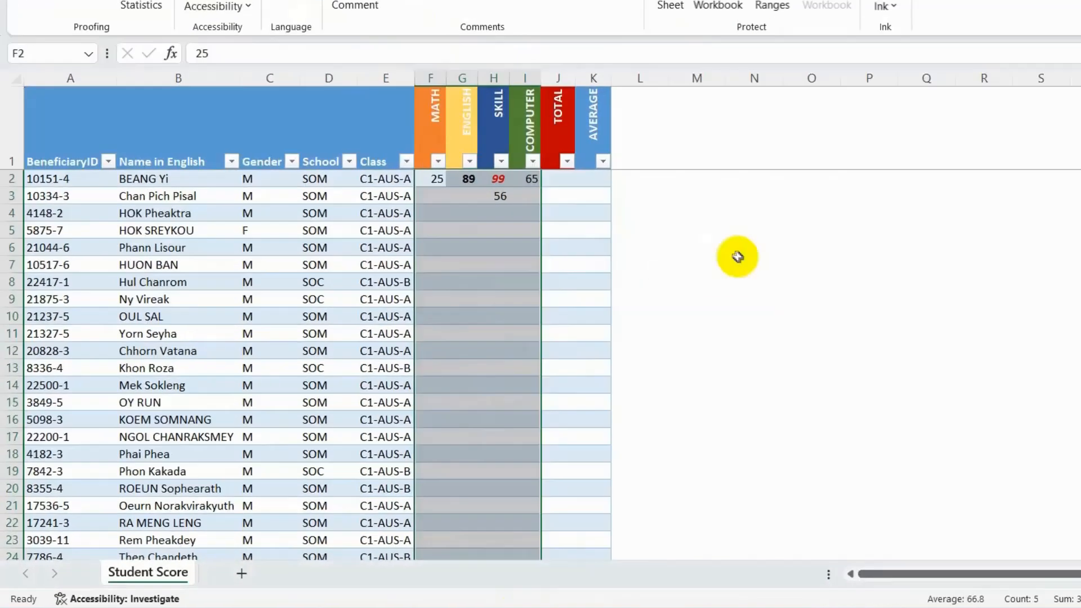
- View the table column and row deletion options for the student names in B2:B10, and dismiss them without deleting
click(508, 182)
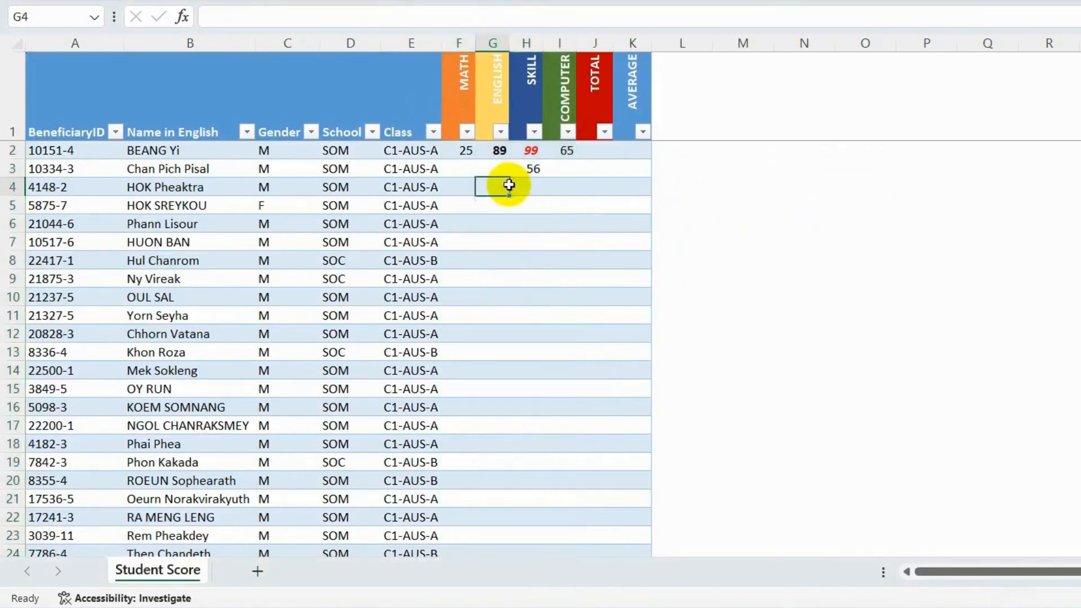
drag(205, 157, 181, 297)
right_click(181, 192)
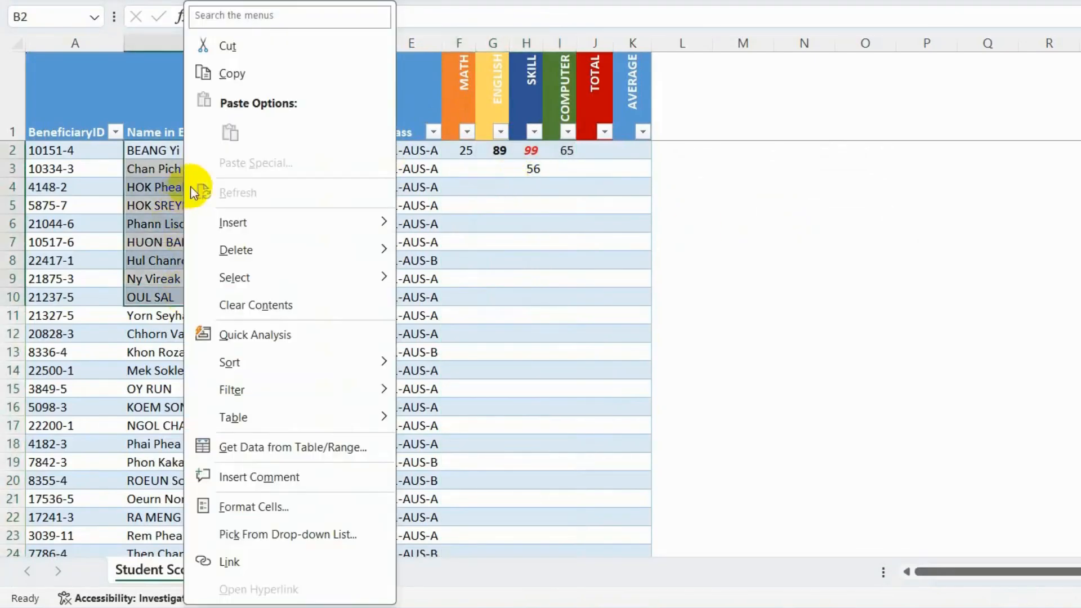
mouse_move(265, 247)
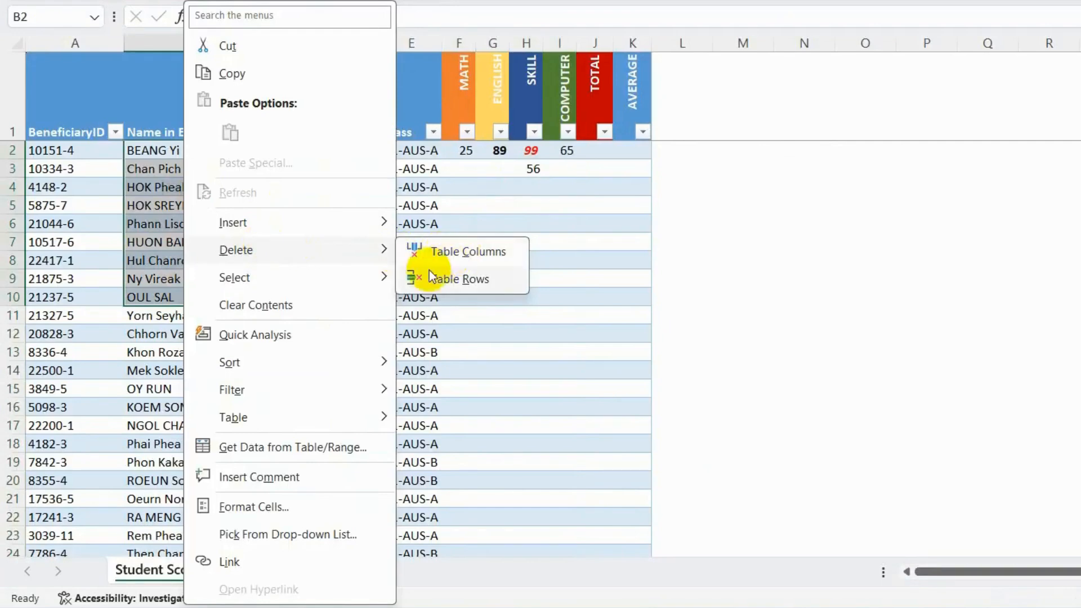
click(133, 164)
click(484, 208)
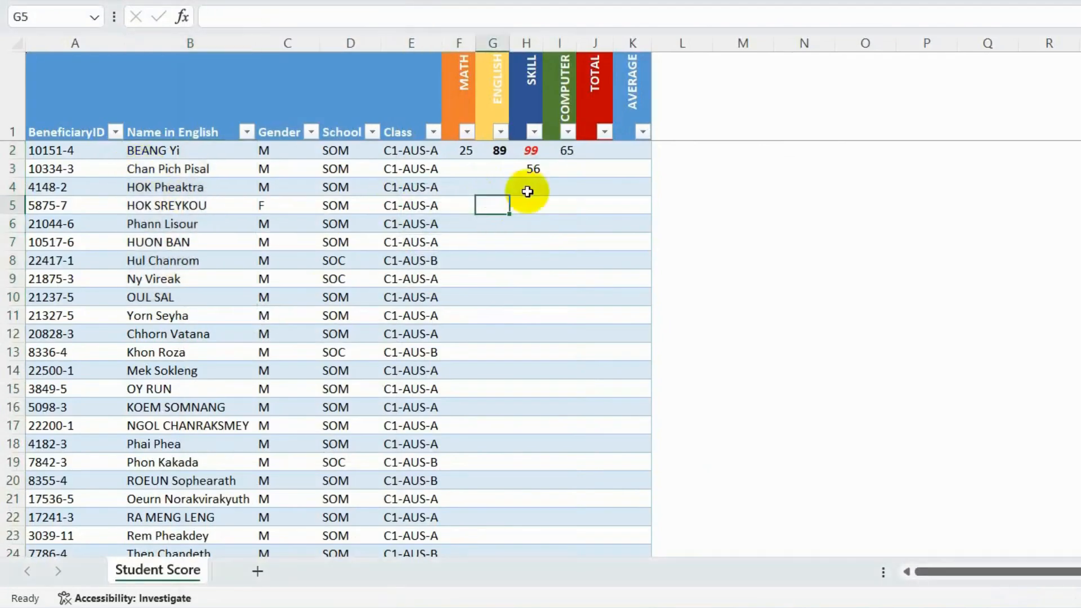
click(594, 151)
key(ctrl+Return)
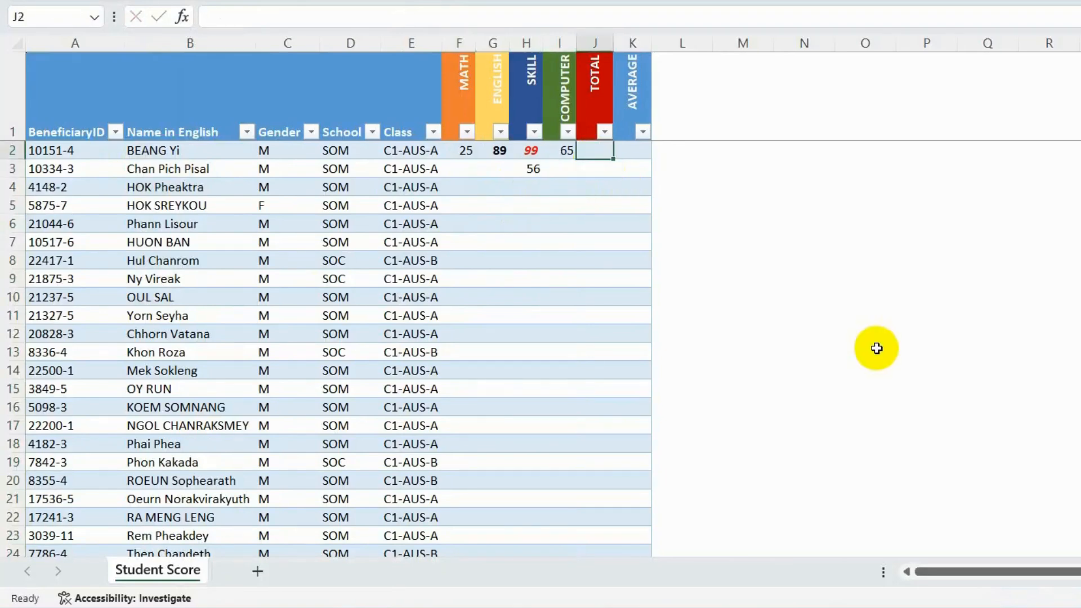
key(Down)
key(Left)
key(Left)
key(Left)
key(Left)
key(Down)
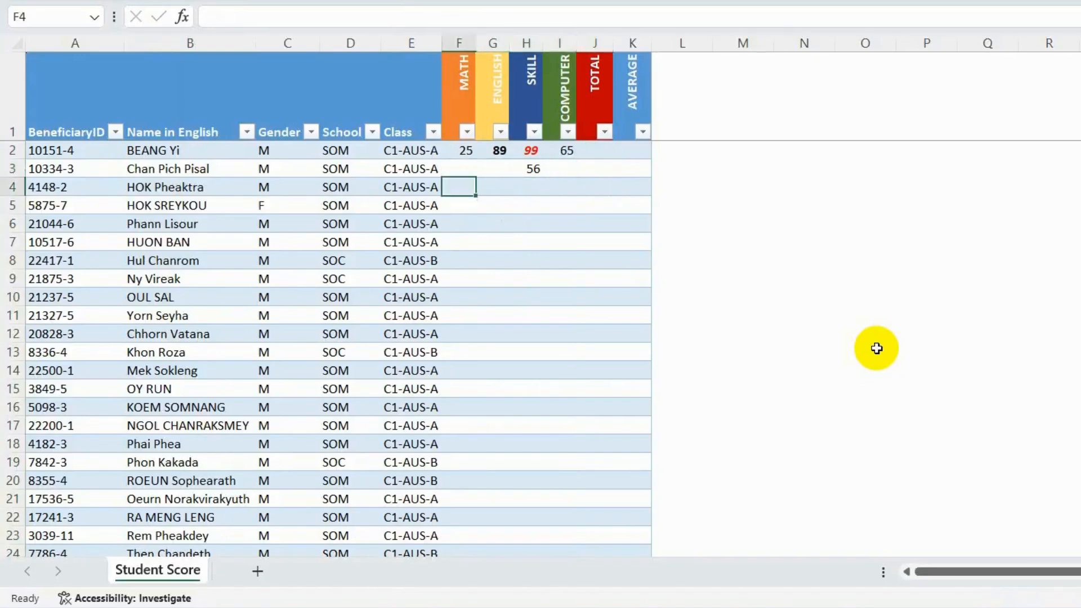